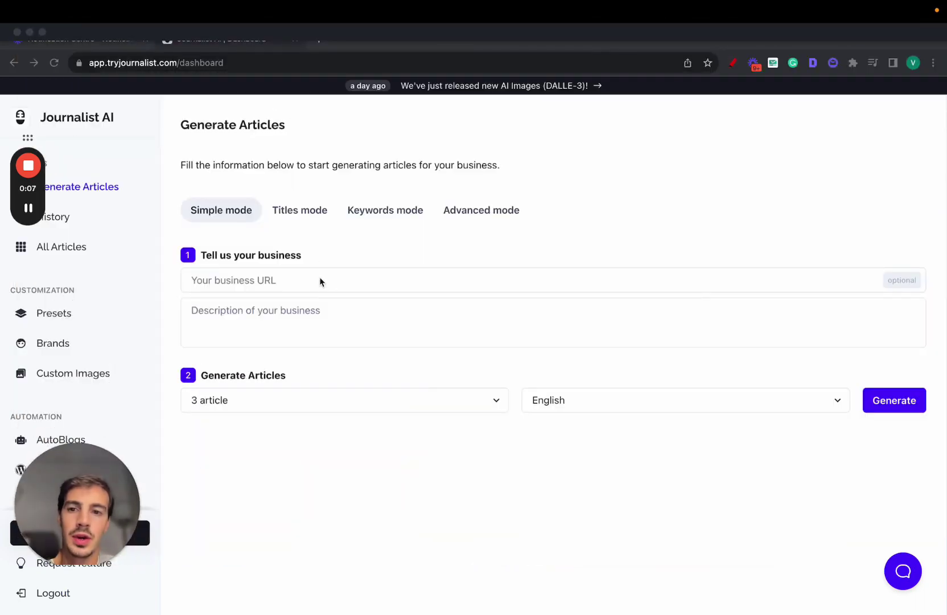
Sketch a page of article blocks in red over the screen, then clear the drawing.
mouse_move(716, 60)
left_click(729, 81)
mouse_move(361, 183)
left_mouse_down()
mouse_move(362, 319)
mouse_move(640, 379)
mouse_move(374, 117)
left_mouse_up()
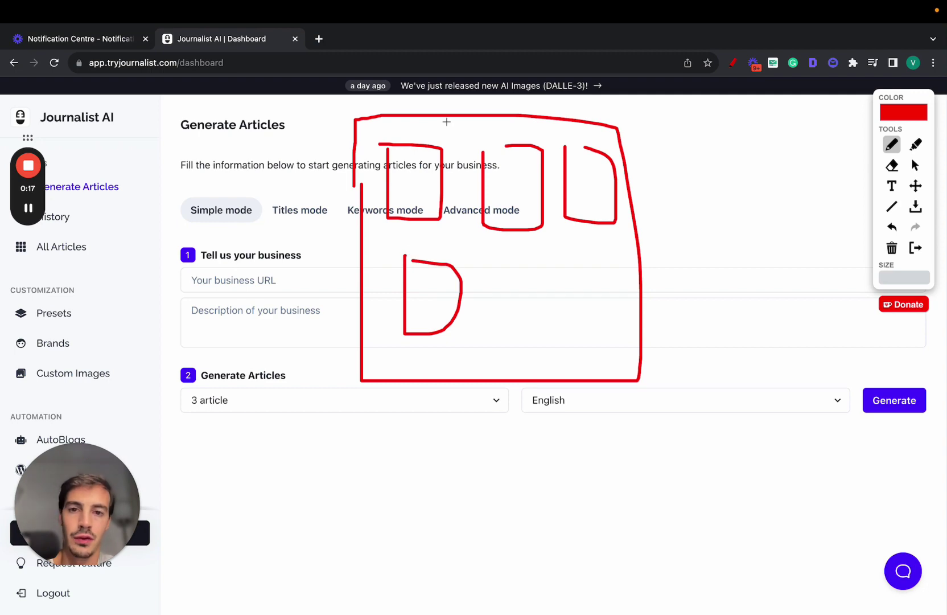
left_click(915, 250)
Find the 'garden' batch in History and open its details.
left_click(82, 211)
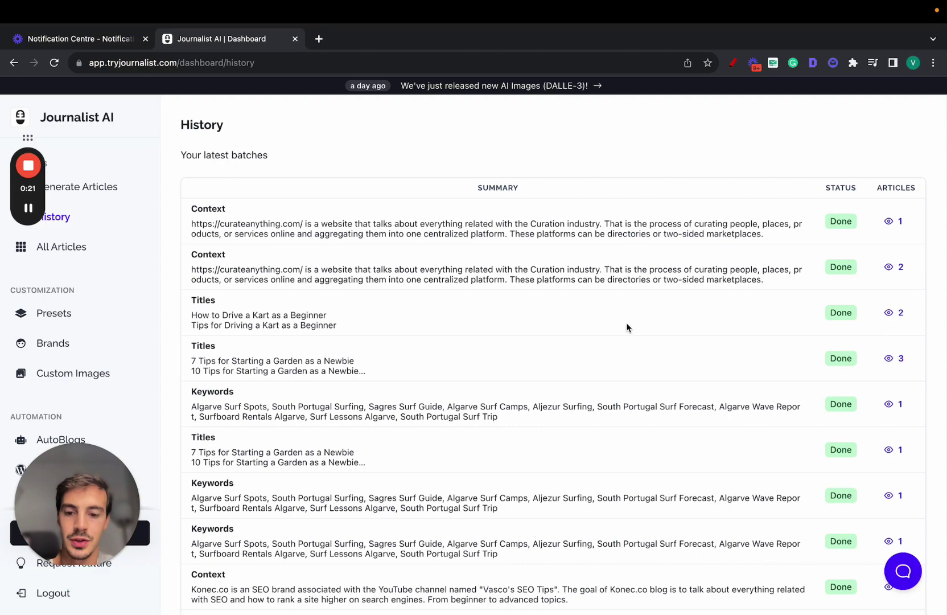
key("super+f")
type("garden")
scroll(626, 328, "down", 15)
left_click(892, 346)
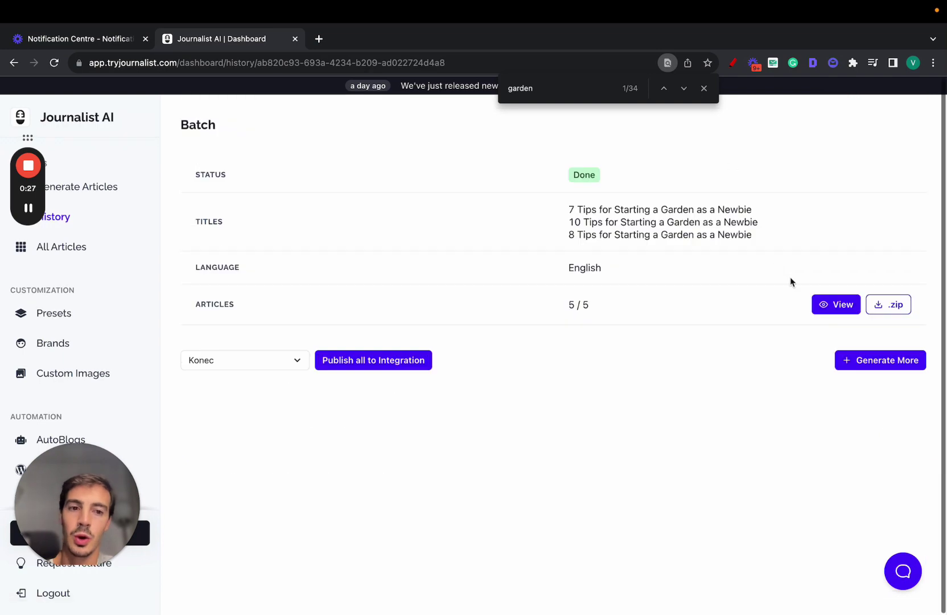
Open the batch's articles and jump to the 'Why start a garden?' section.
left_click(833, 304)
key("Escape")
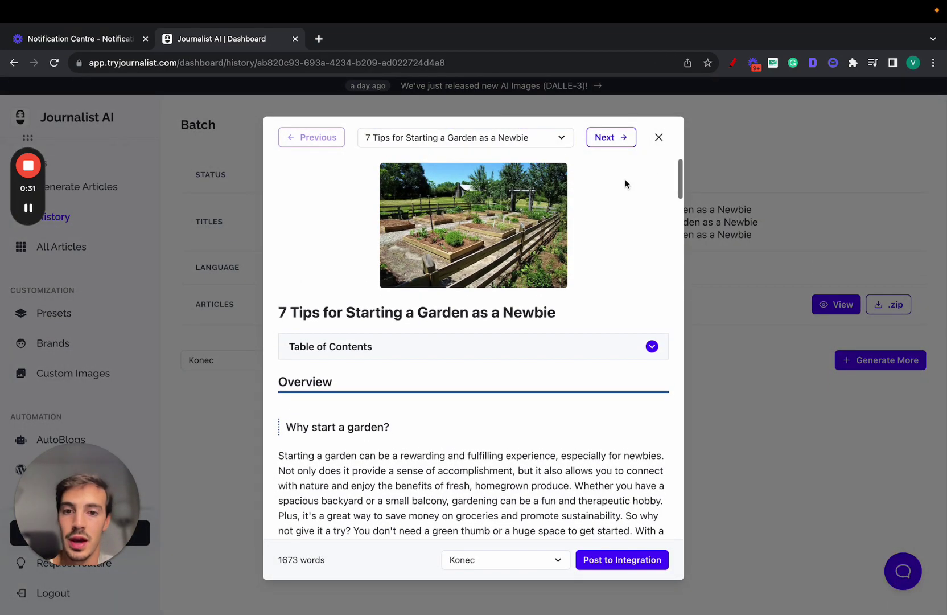
scroll(609, 222, "down", 2)
left_click(566, 273)
left_click(329, 315)
Read through the first garden article, briefly selecting a passage of text.
scroll(329, 314, "up", 1)
left_click_drag(284, 206, 533, 345)
scroll(534, 346, "down", 1)
left_click(435, 311)
scroll(481, 269, "down", 6)
scroll(323, 208, "down", 20)
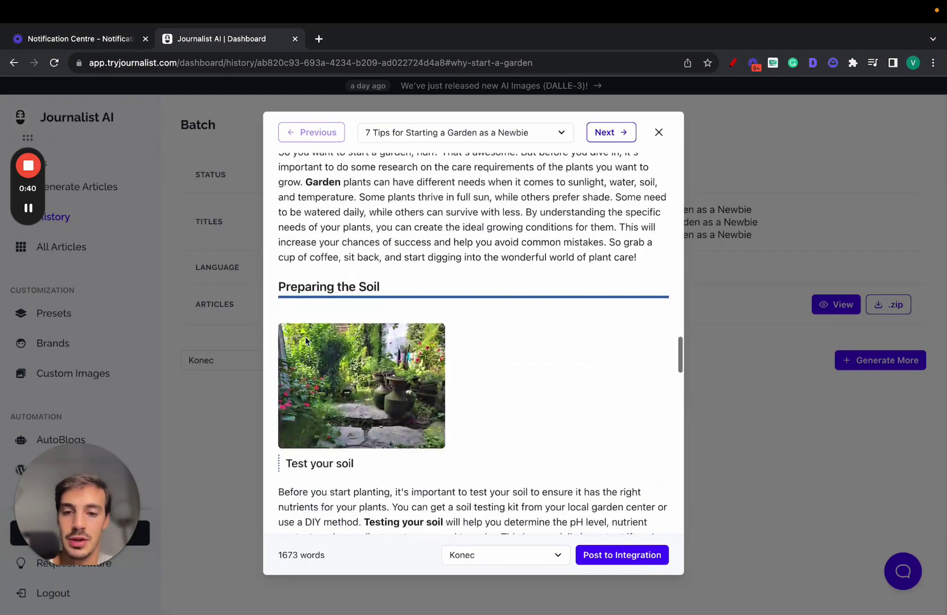
scroll(306, 337, "down", 15)
scroll(434, 304, "up", 2)
scroll(434, 304, "up", 20)
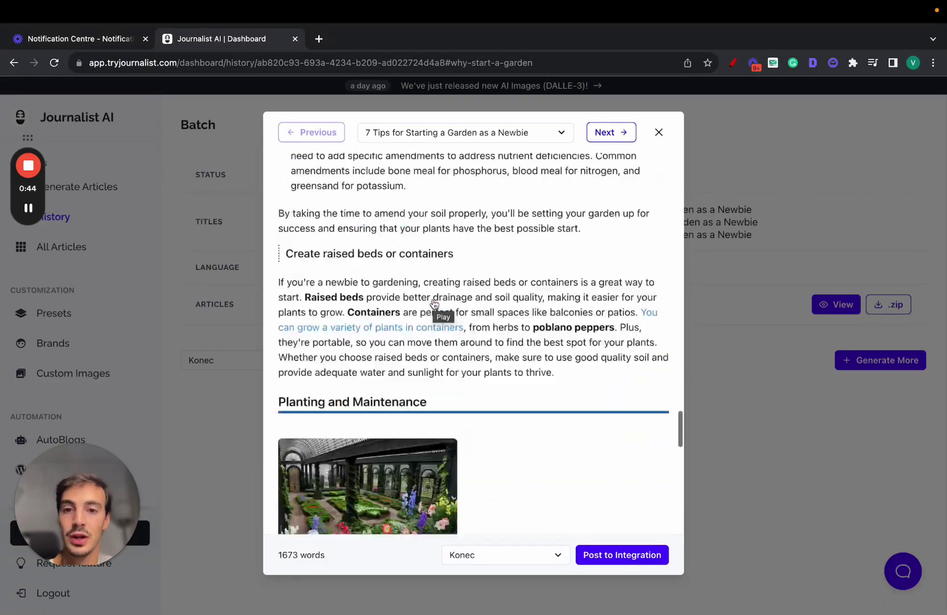
scroll(433, 304, "up", 10)
scroll(433, 289, "down", 20)
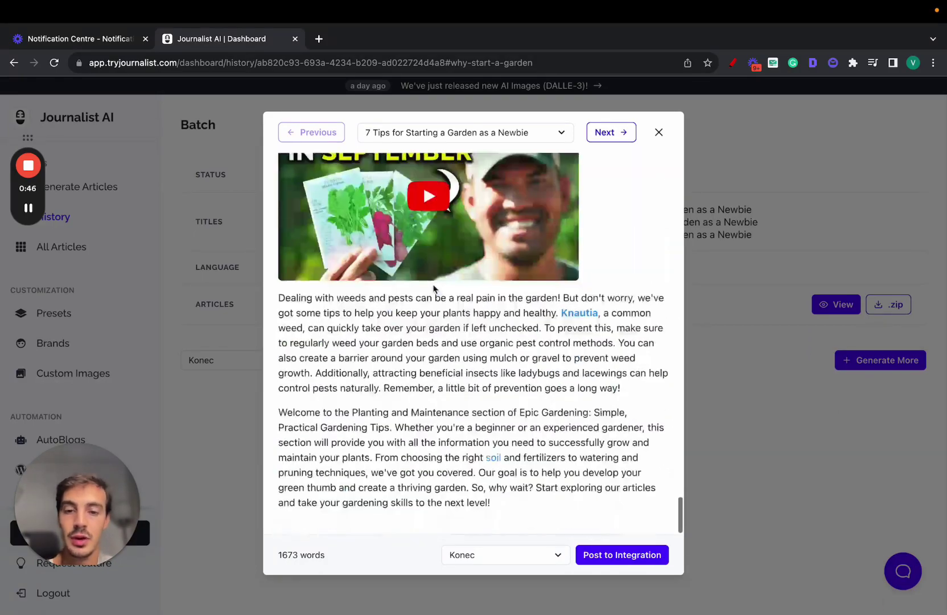
scroll(598, 383, "up", 15)
Browse the next two articles in the batch and close the viewer.
left_click(611, 137)
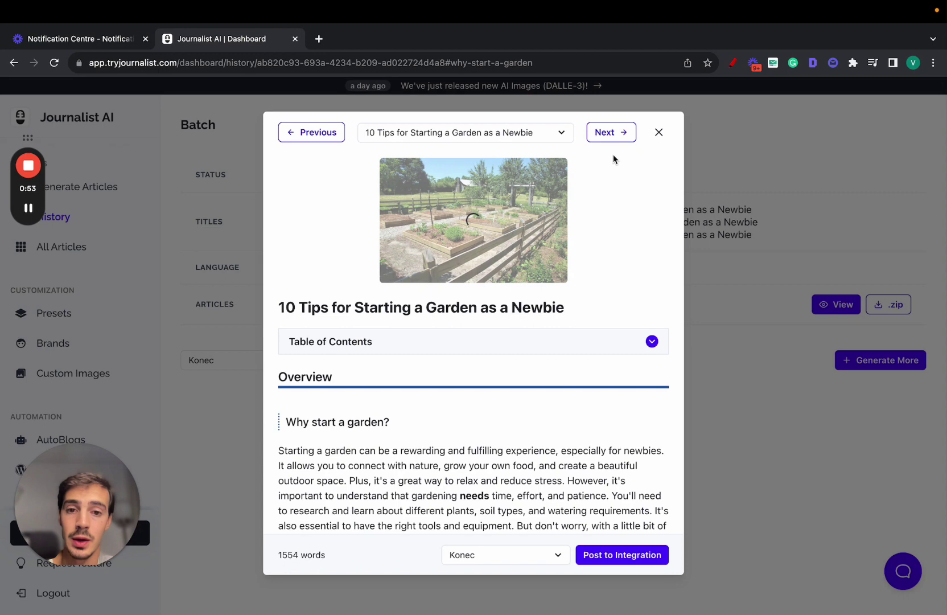
left_click(611, 137)
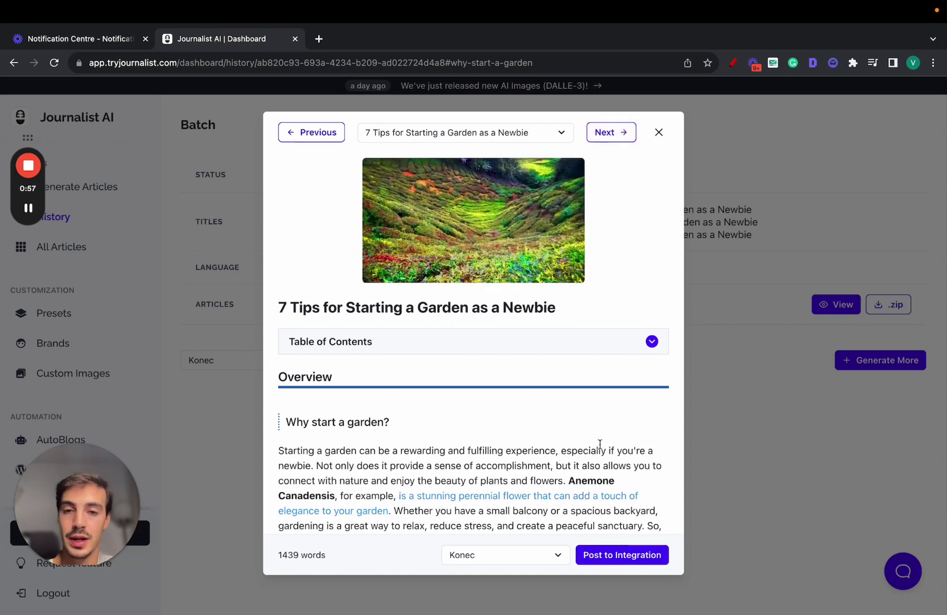
scroll(583, 394, "down", 20)
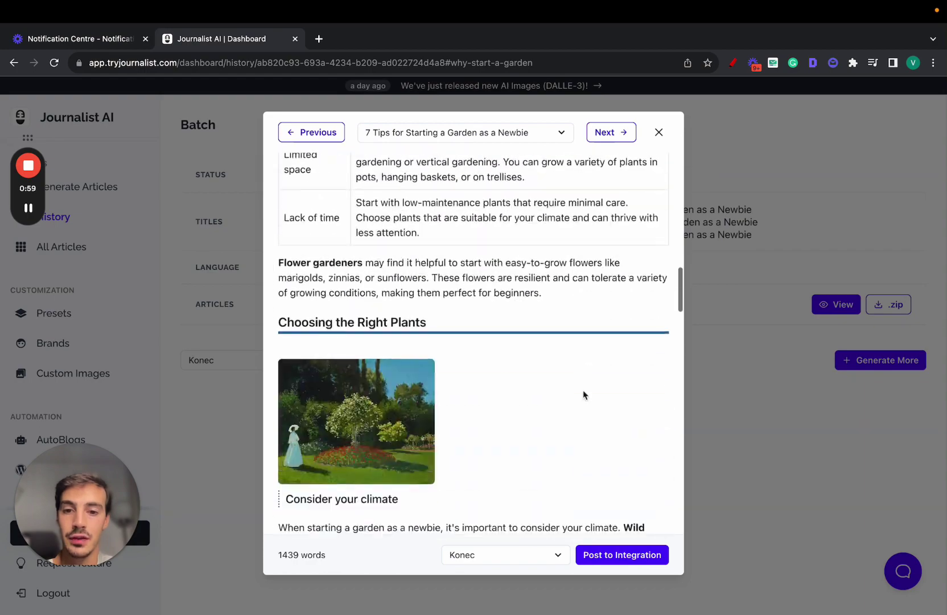
scroll(583, 392, "up", 20)
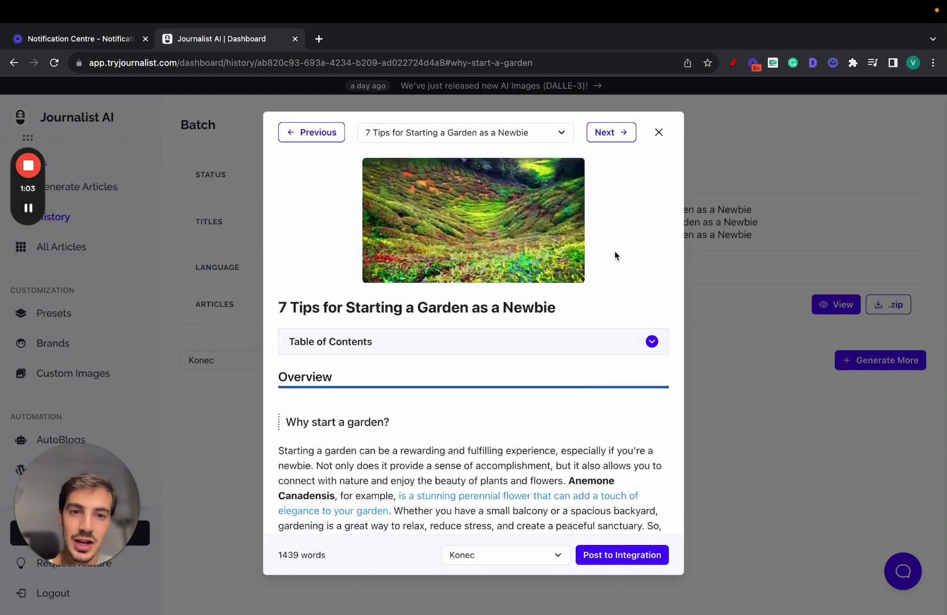
left_click(659, 132)
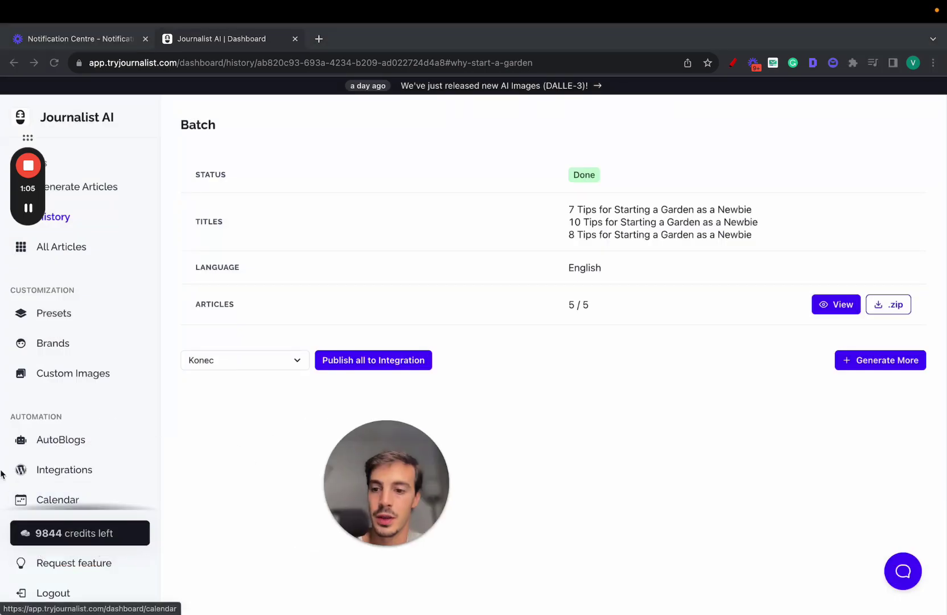
Go to the Integrations page and start a new integration.
scroll(78, 385, "down", 4)
left_click(87, 266)
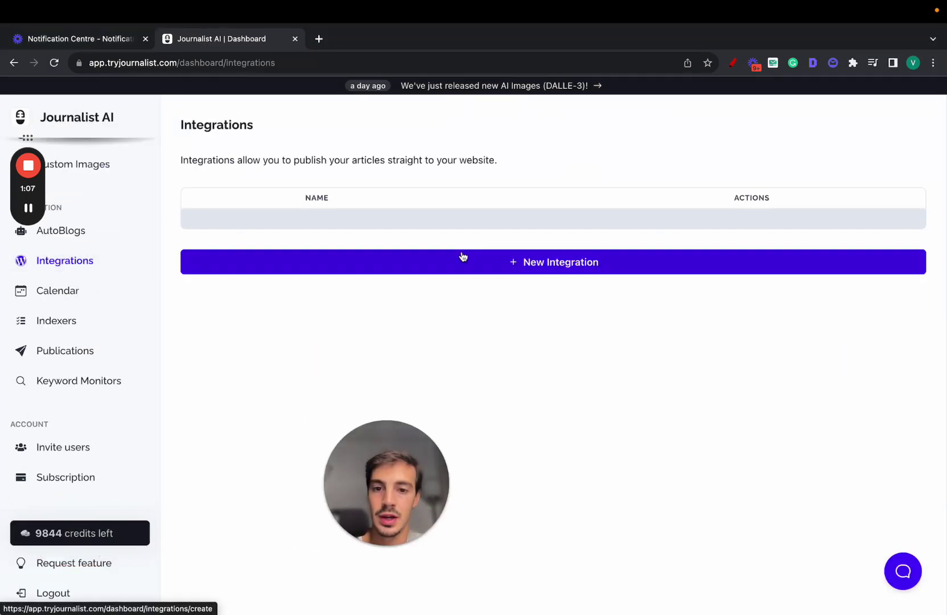
left_click(462, 259)
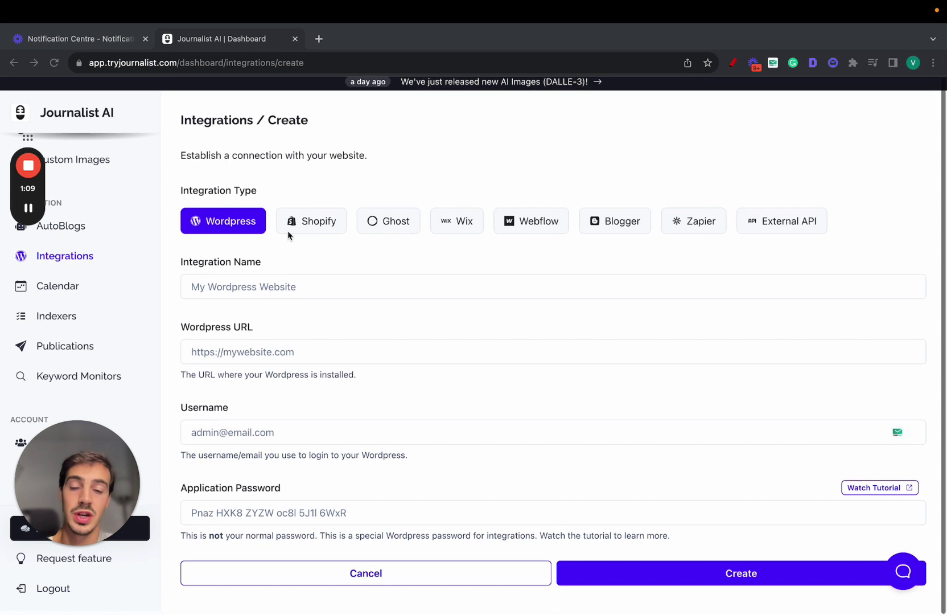
Preview the Shopify, Wix, Webflow, Blogger, Zapier, External API and WordPress fields, then return to Generate Articles.
left_click(322, 234)
left_click(443, 233)
left_click(528, 232)
left_click(617, 228)
left_click(694, 227)
left_click(786, 228)
left_click(214, 234)
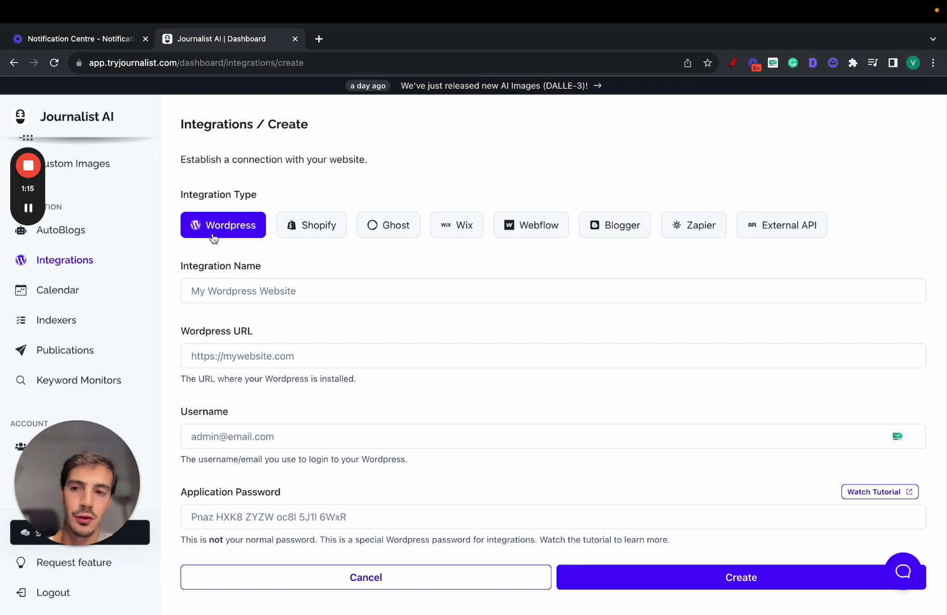
scroll(103, 266, "up", 4)
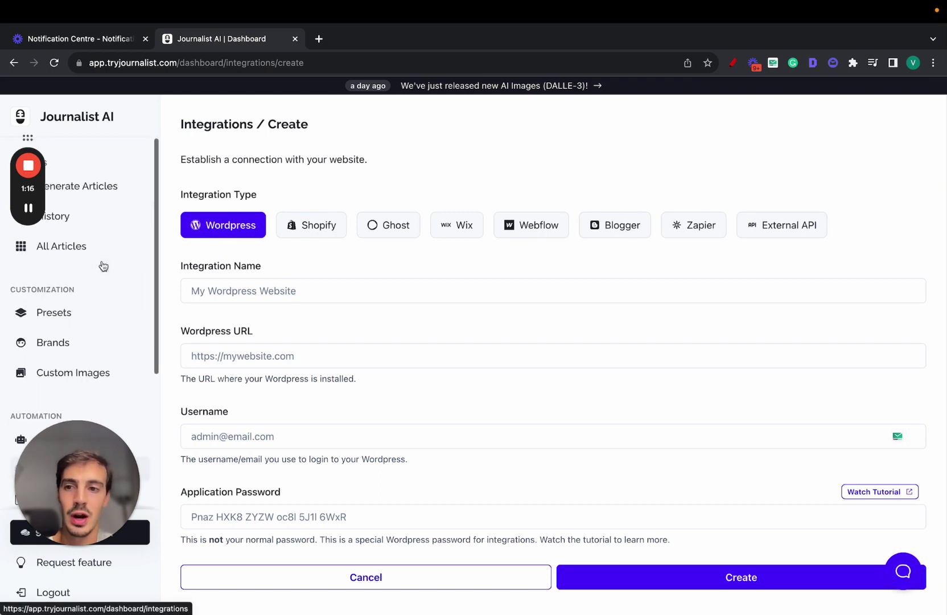
left_click(110, 194)
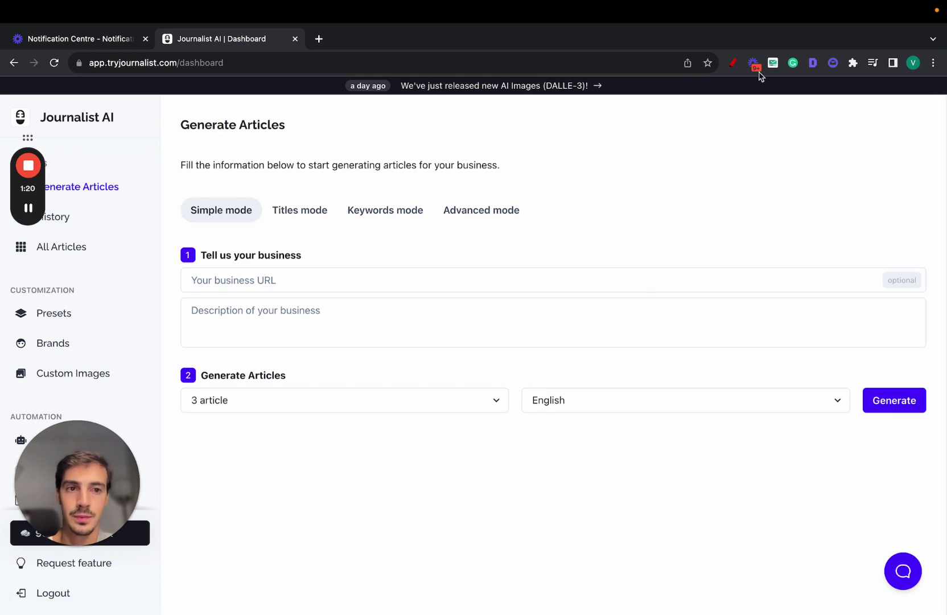
left_click(732, 63)
left_click_drag(15, 128, 193, 126)
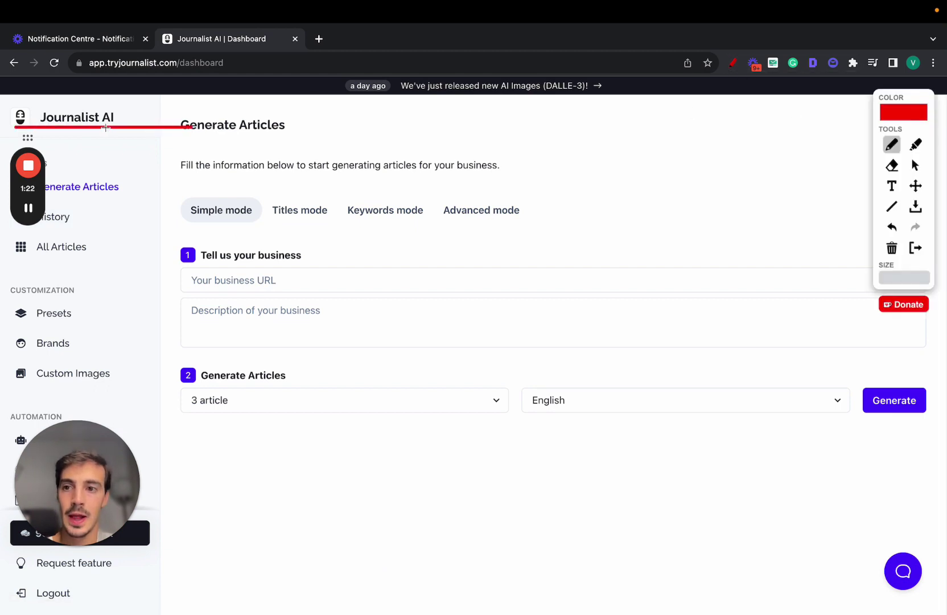
mouse_move(99, 128)
left_mouse_down()
mouse_move(211, 269)
mouse_move(495, 314)
mouse_move(785, 456)
mouse_move(784, 170)
left_mouse_up()
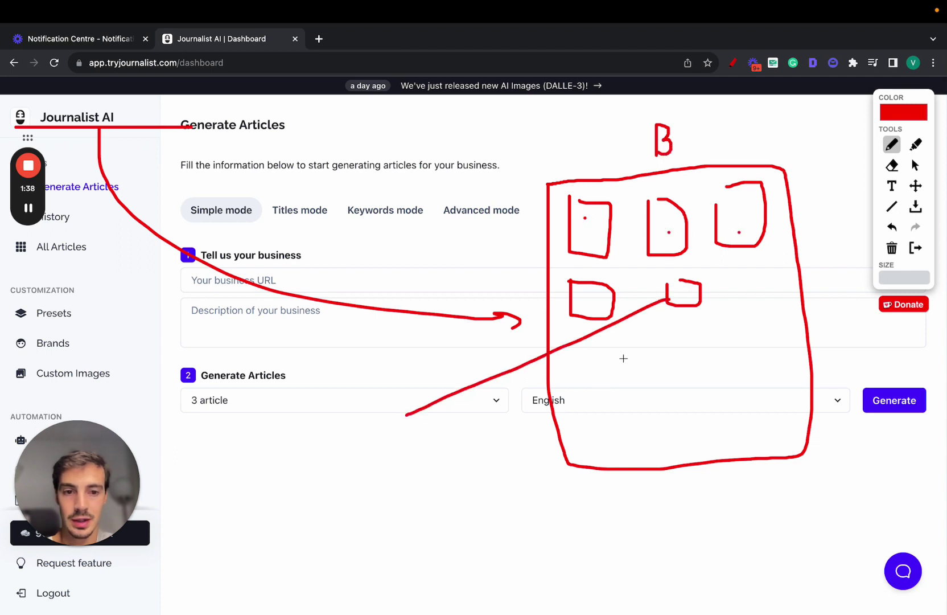
left_click_drag(695, 304, 440, 533)
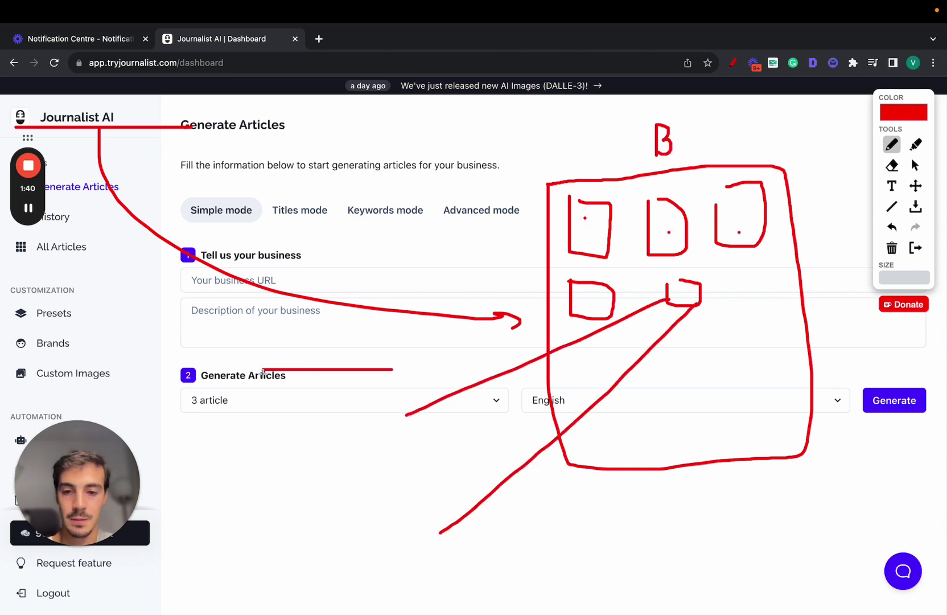
left_click_drag(262, 401, 369, 614)
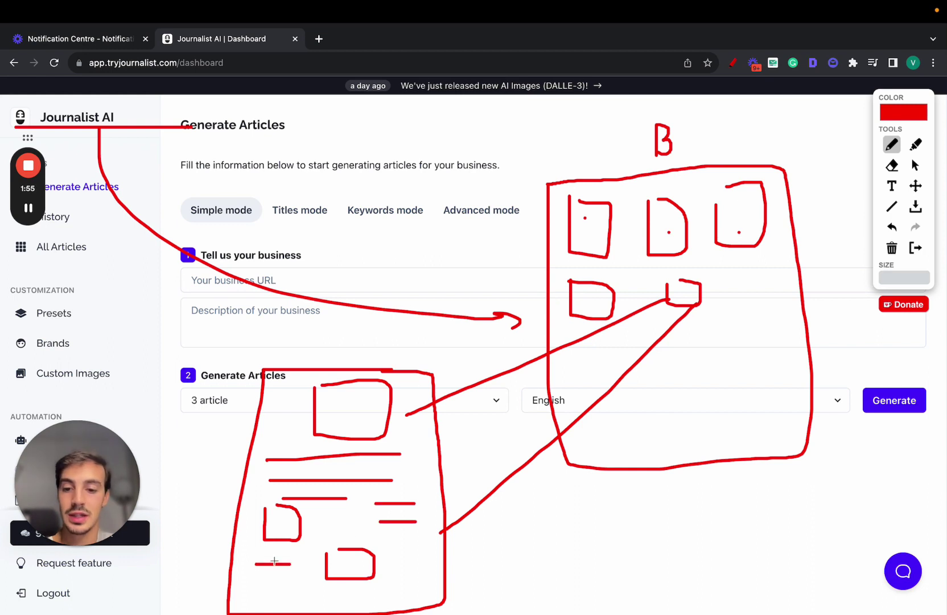
left_click_drag(261, 459, 573, 237)
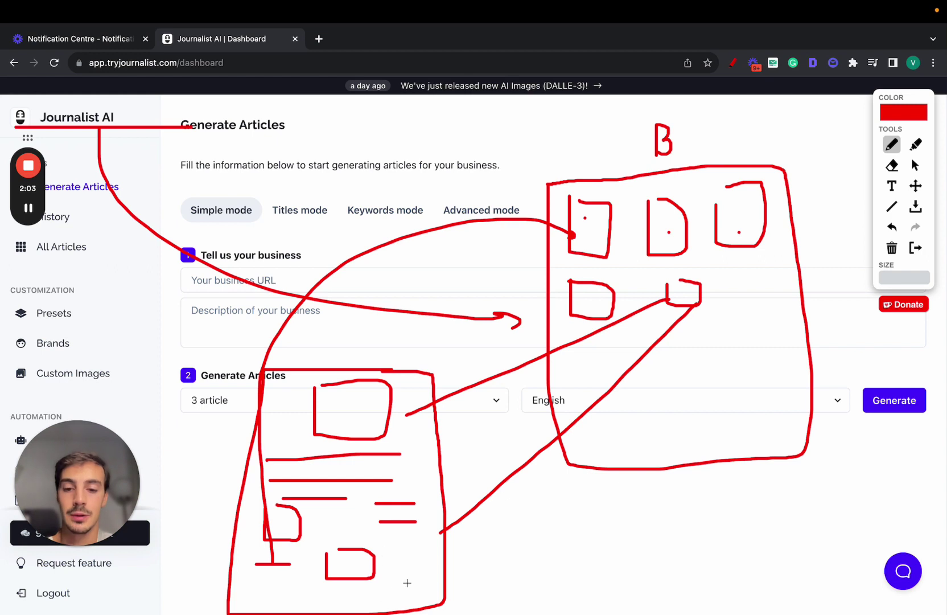
left_click_drag(422, 582, 729, 520)
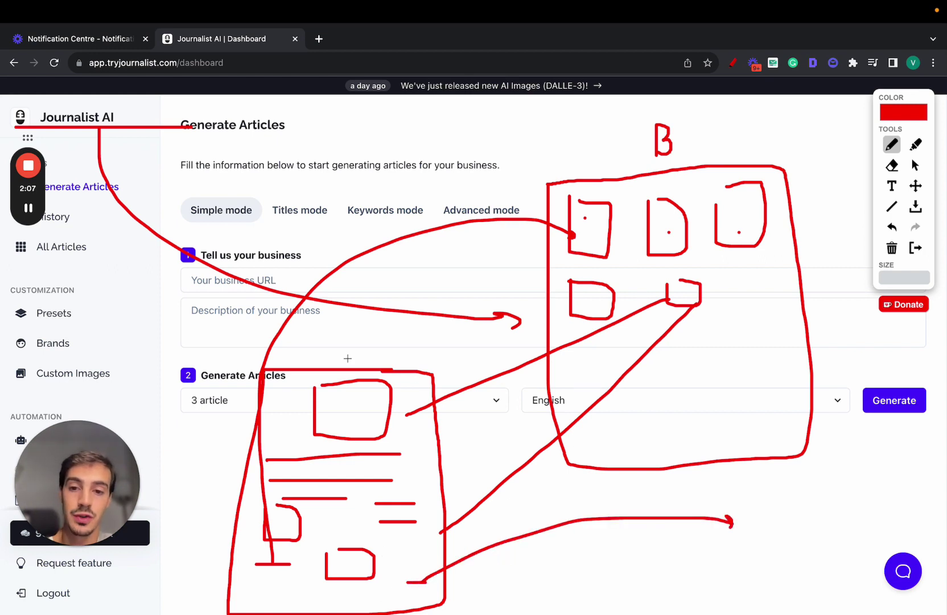
mouse_move(345, 356)
left_mouse_down()
mouse_move(343, 329)
mouse_move(354, 329)
mouse_move(352, 339)
left_mouse_up()
mouse_move(755, 514)
left_mouse_down()
mouse_move(788, 514)
mouse_move(776, 543)
mouse_move(852, 527)
mouse_move(861, 531)
mouse_move(852, 543)
left_mouse_up()
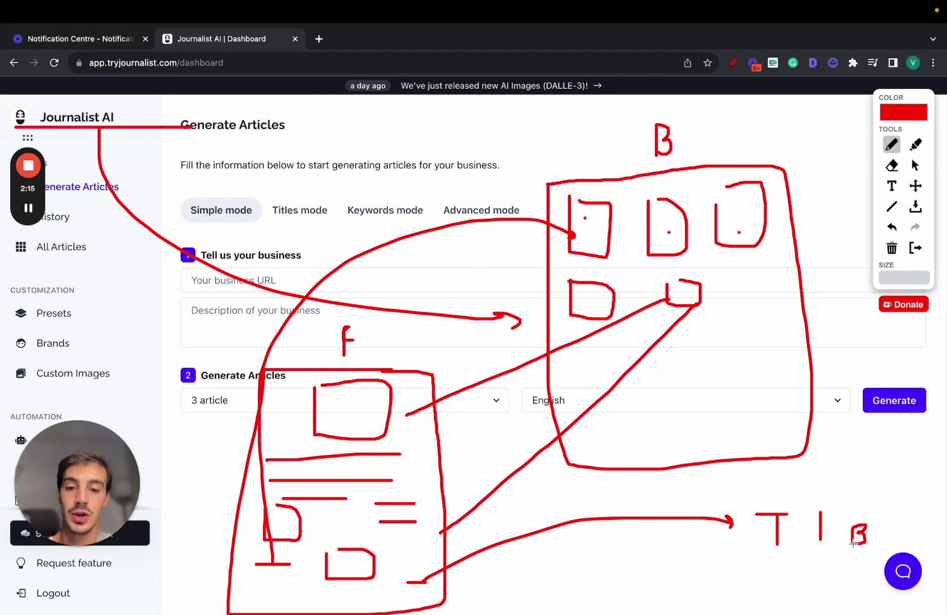
mouse_move(251, 593)
left_mouse_down()
mouse_move(353, 594)
mouse_move(259, 610)
mouse_move(227, 599)
left_mouse_up()
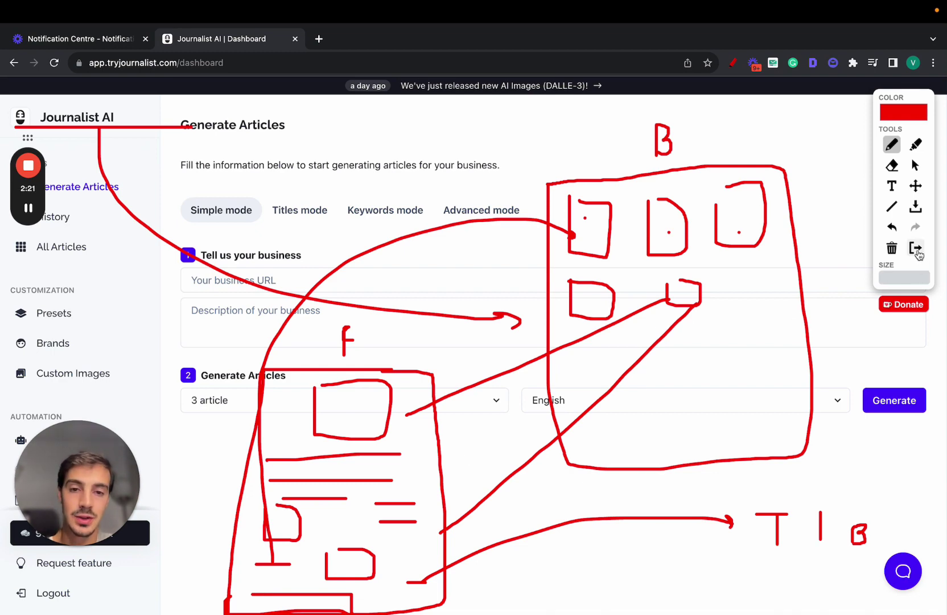
left_click(915, 247)
left_click_drag(103, 484, 551, 483)
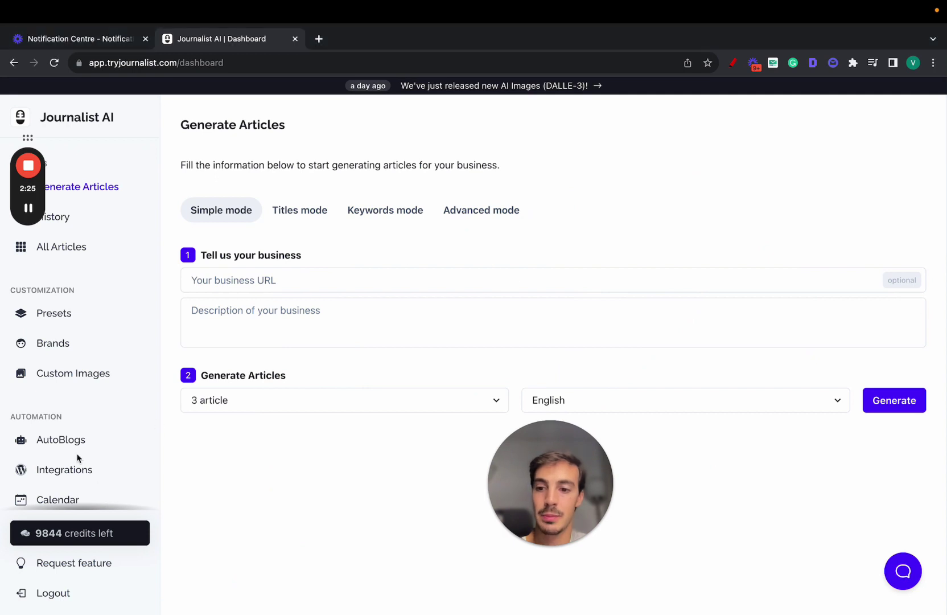
Set the Curation autoblog's quantity to 300 articles and its frequency to Every week.
left_click(91, 442)
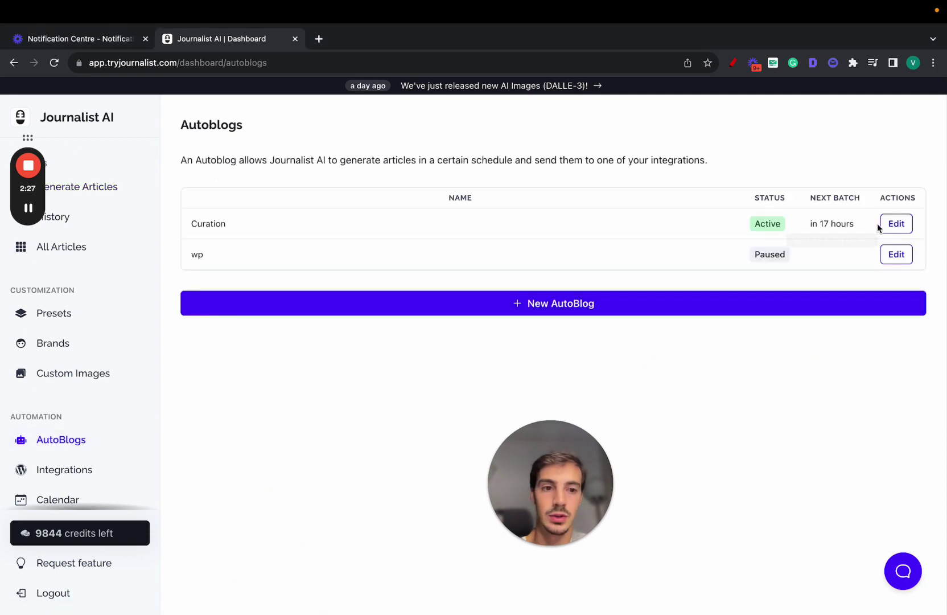
left_click(896, 223)
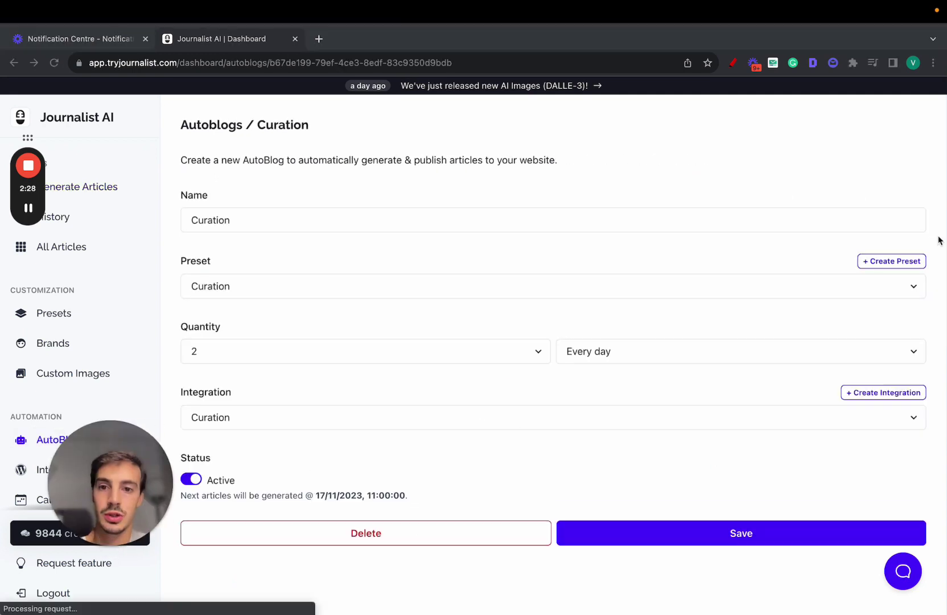
left_click(503, 359)
left_click(380, 436)
left_click(593, 357)
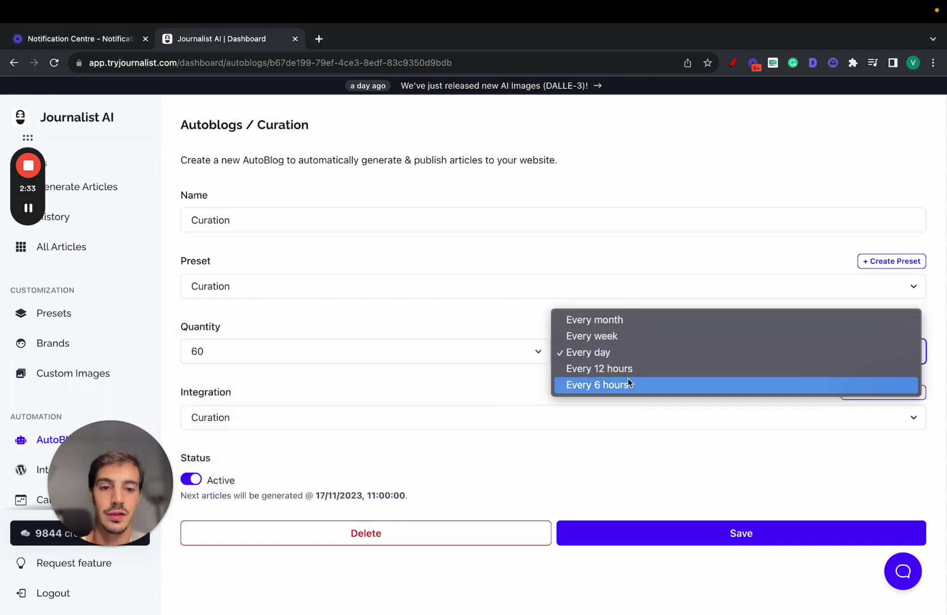
left_click(376, 353)
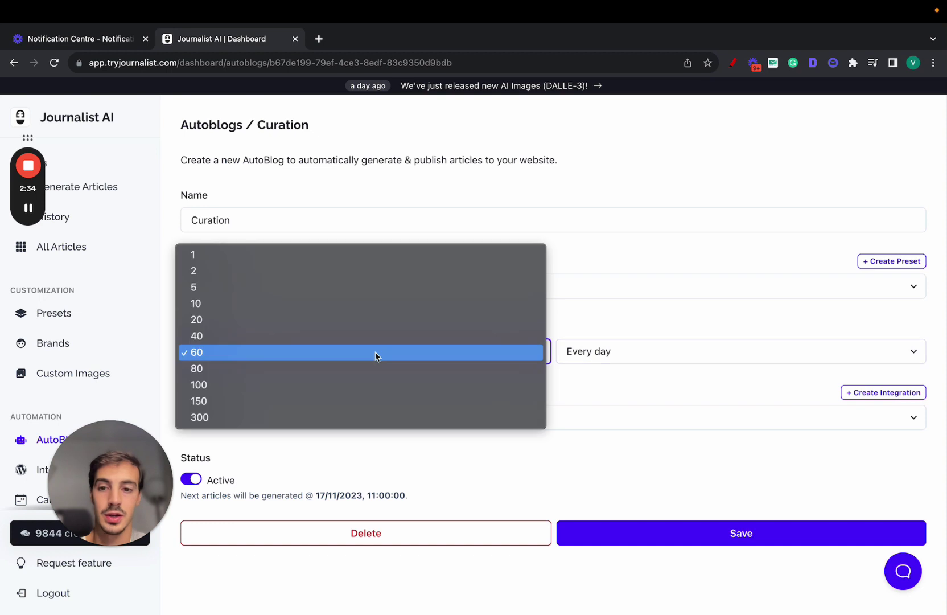
left_click(310, 418)
left_click(619, 351)
left_click(630, 336)
Mark up the form in red, underlining 300 and Every week, then clear the annotations.
left_click(733, 63)
mouse_move(43, 137)
left_mouse_down()
mouse_move(110, 138)
mouse_move(570, 312)
left_mouse_up()
mouse_move(258, 226)
left_mouse_down()
mouse_move(223, 261)
mouse_move(251, 252)
left_mouse_up()
left_click_drag(359, 266, 356, 247)
left_click_drag(186, 366, 257, 367)
left_click_drag(566, 363, 626, 363)
mouse_move(587, 126)
left_mouse_down()
mouse_move(587, 463)
mouse_move(612, 112)
left_mouse_up()
left_click(613, 172)
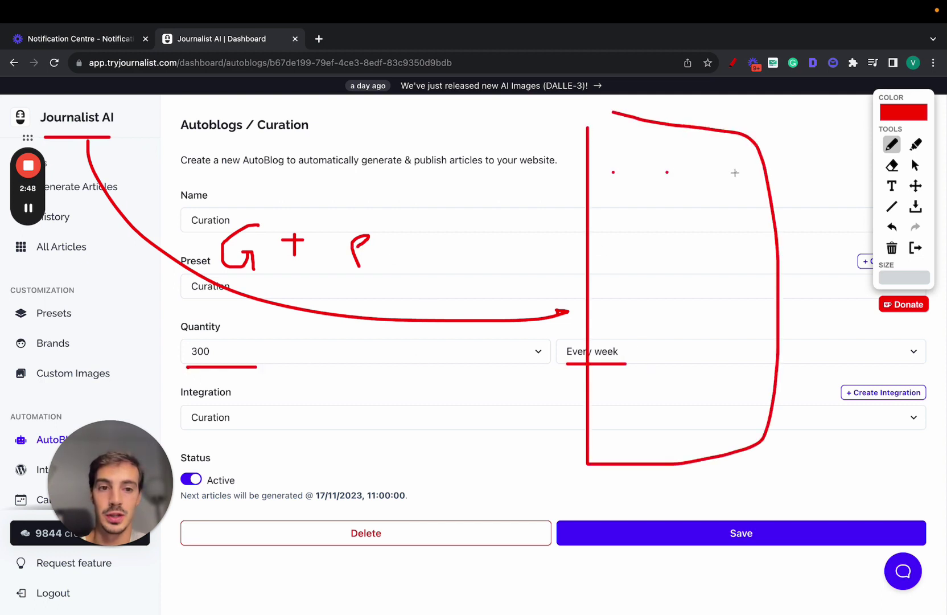
left_click(915, 247)
left_click_drag(109, 483, 744, 475)
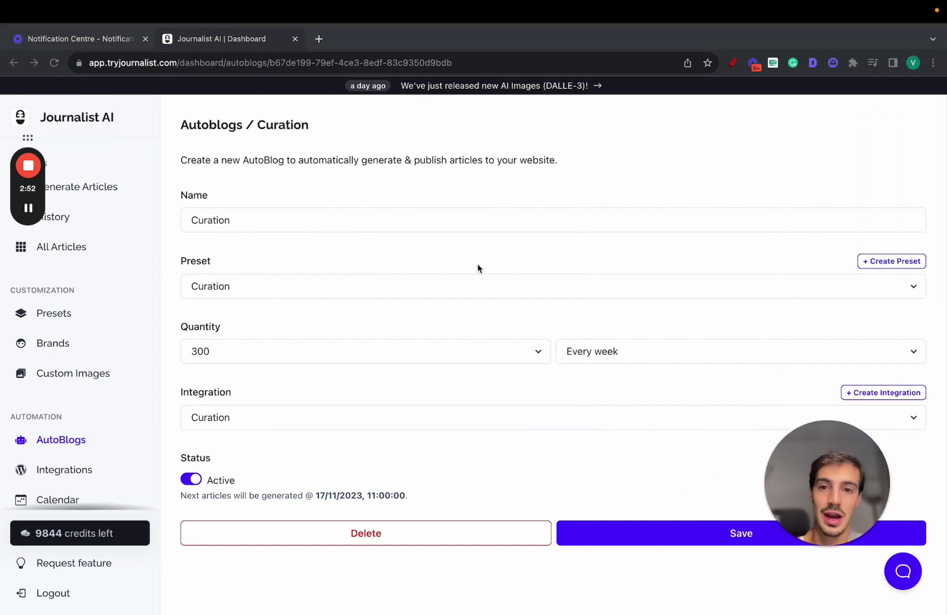
scroll(100, 353, "down", 5)
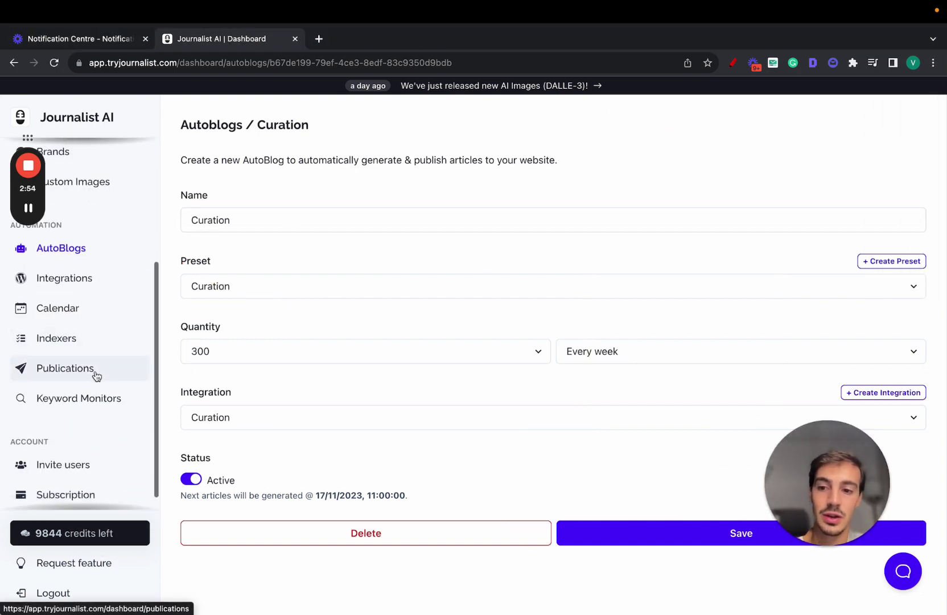
Open the Vettted keyword monitor for editing and scroll through its suggested keywords.
left_click(86, 402)
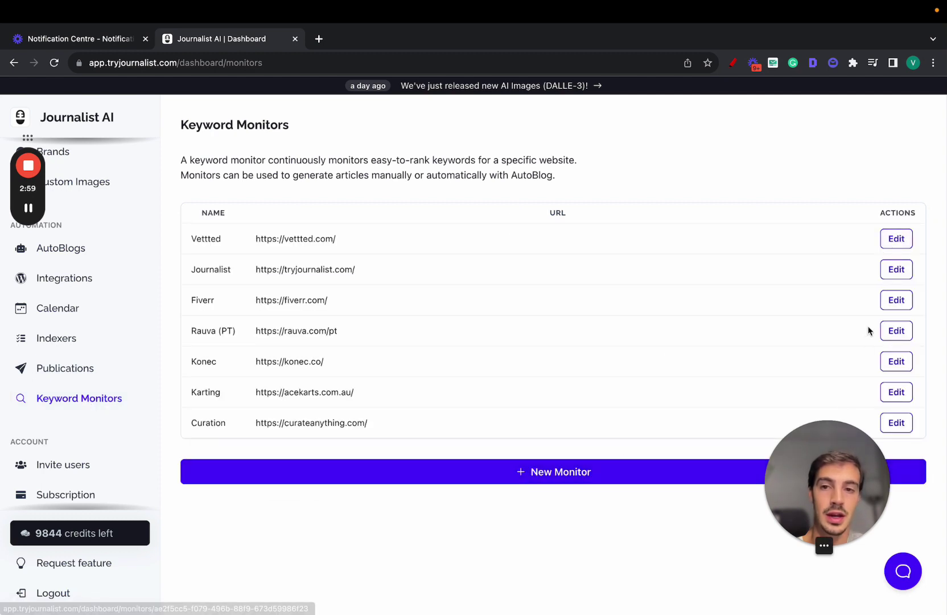
left_click(892, 242)
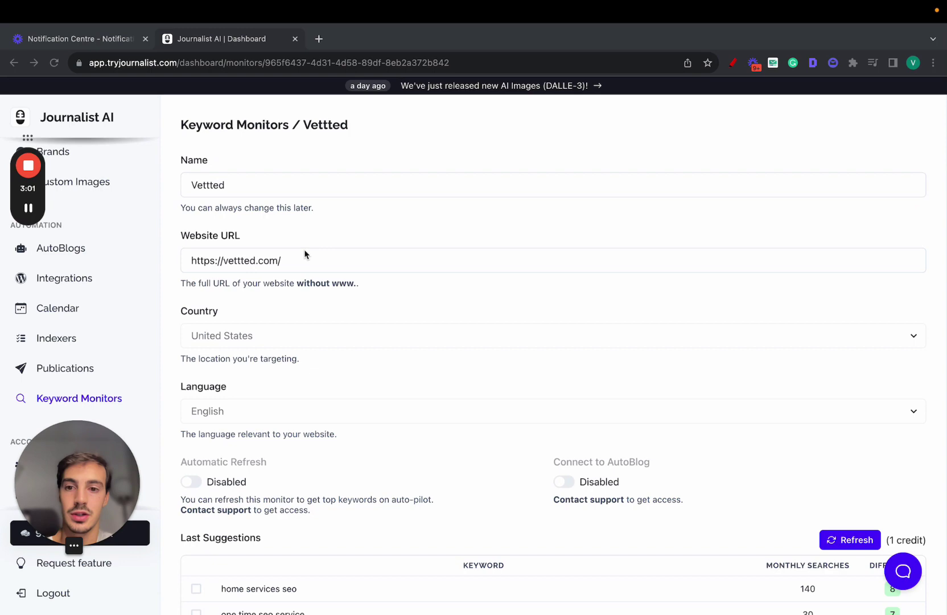
scroll(375, 303, "down", 5)
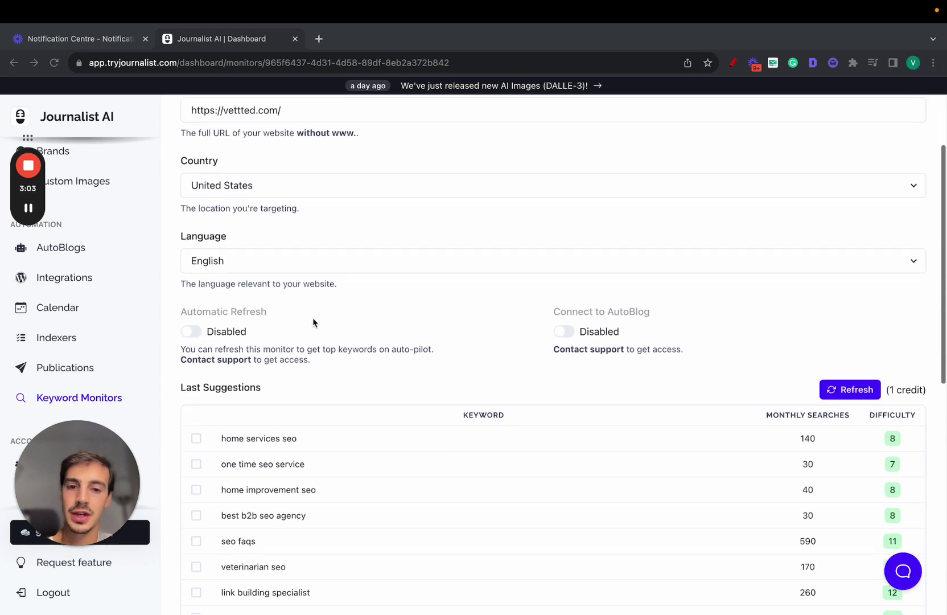
scroll(313, 323, "up", 5)
scroll(313, 323, "down", 6)
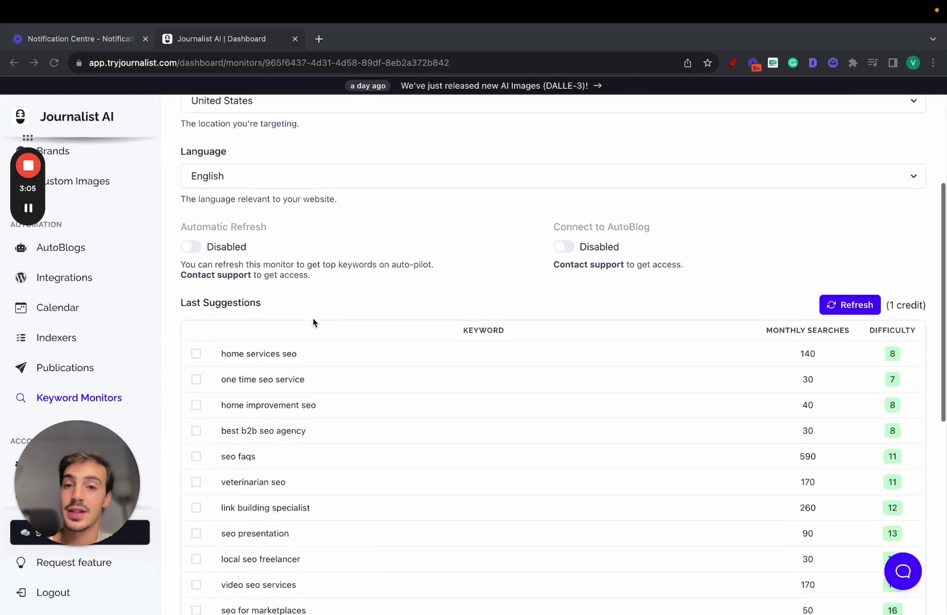
scroll(325, 313, "down", 3)
scroll(737, 194, "up", 2)
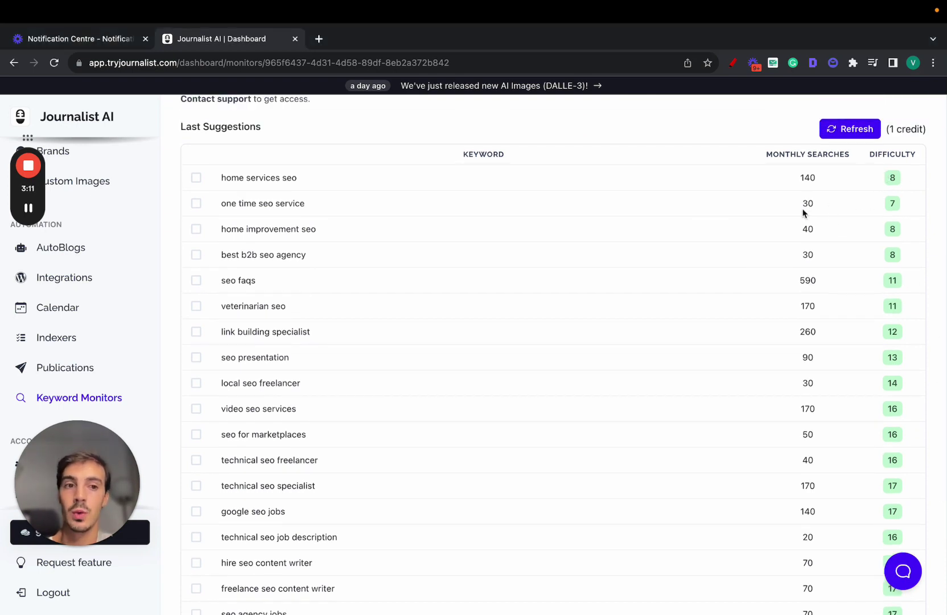
Highlight the suggested keyword rows, then mark up the keyword table in red.
left_click_drag(795, 176, 840, 456)
left_click(151, 171)
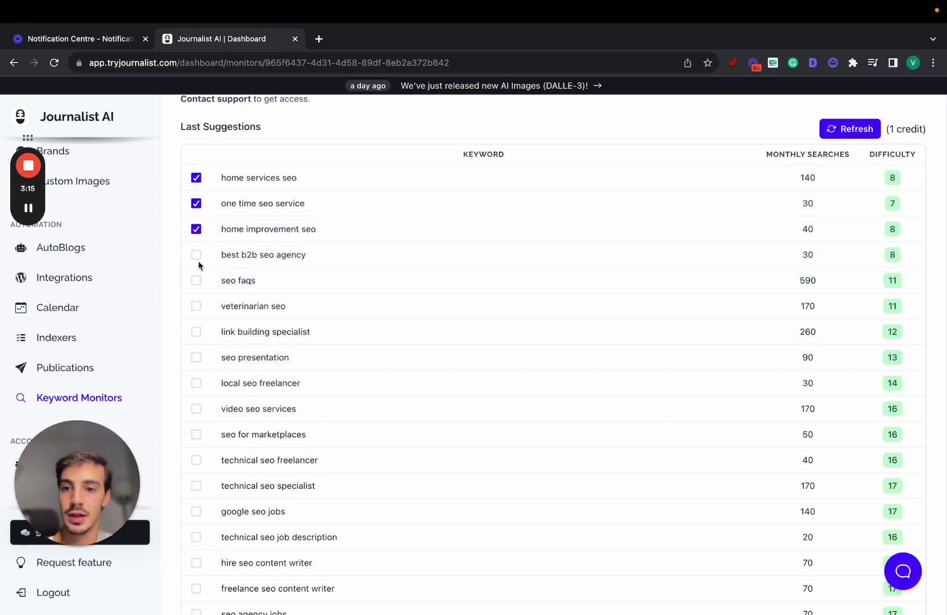
left_click(733, 63)
left_click_drag(54, 148, 98, 131)
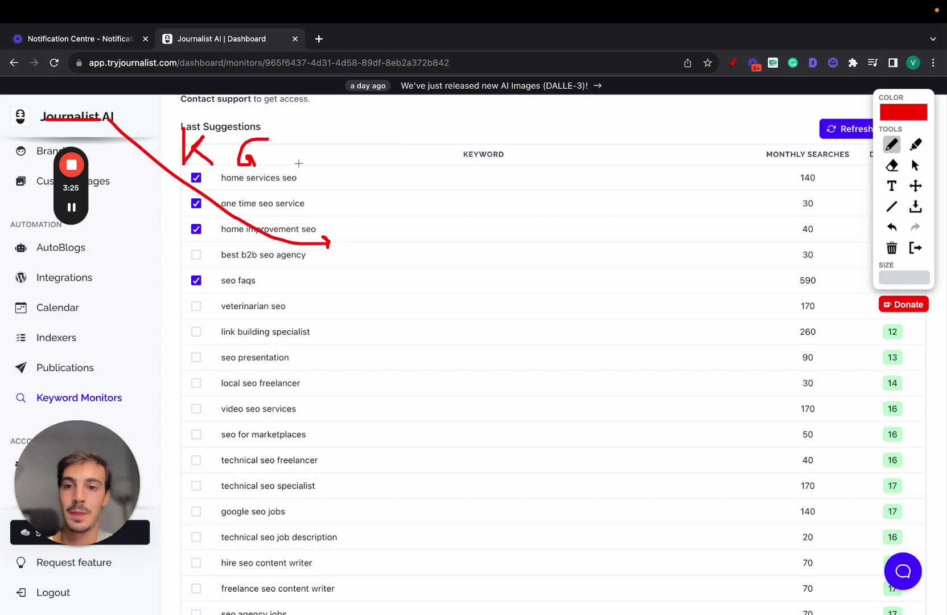
mouse_move(301, 178)
left_mouse_down()
mouse_move(302, 135)
mouse_move(310, 154)
mouse_move(302, 155)
left_mouse_up()
mouse_move(403, 184)
left_mouse_down()
mouse_move(482, 336)
mouse_move(438, 193)
left_mouse_up()
mouse_move(341, 140)
left_mouse_down()
mouse_move(390, 138)
mouse_move(357, 199)
mouse_move(378, 194)
left_mouse_up()
Clear the red annotations and view the Indexers page listing My Indexer 1.
left_click(917, 248)
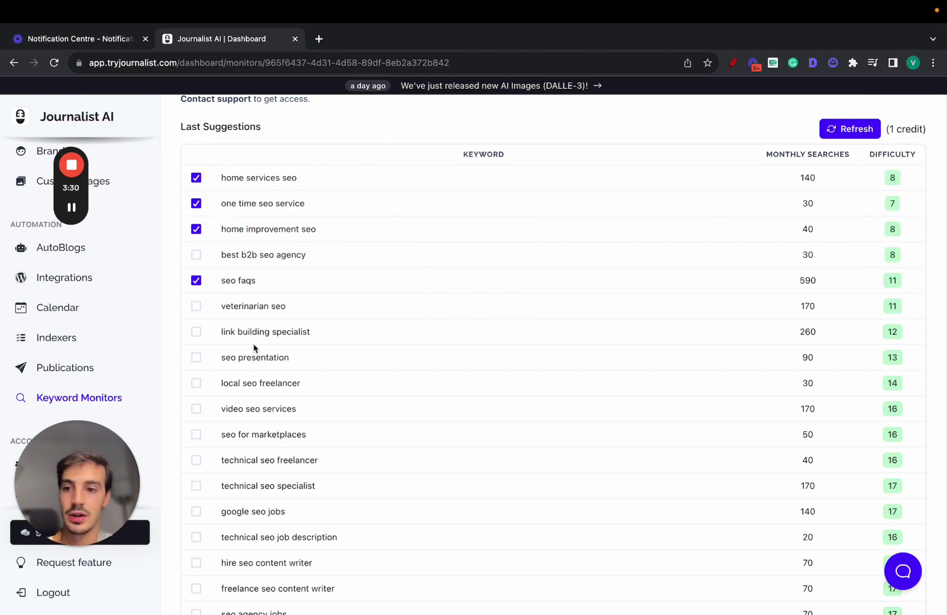
left_click(79, 338)
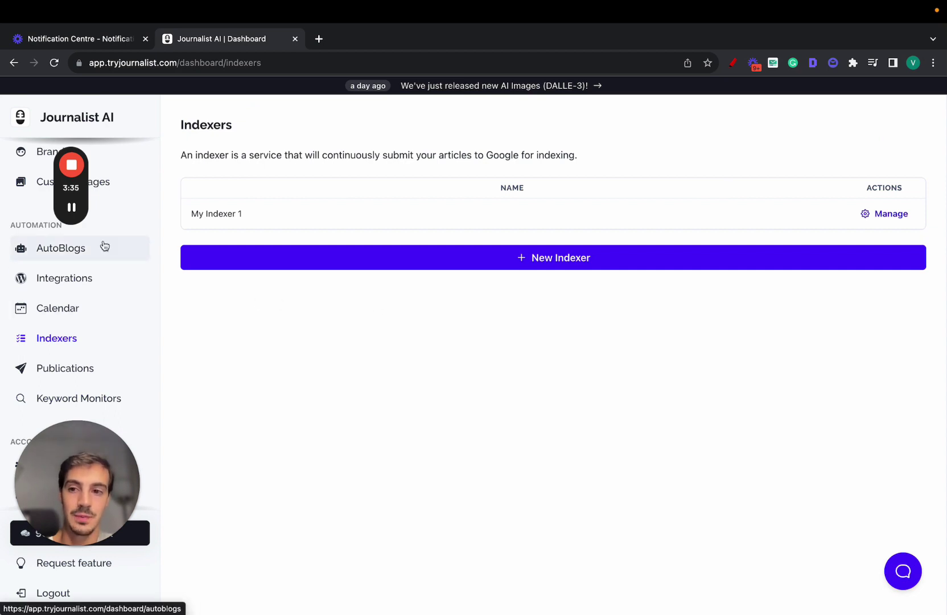
mouse_move(84, 208)
left_click_drag(85, 206, 895, 456)
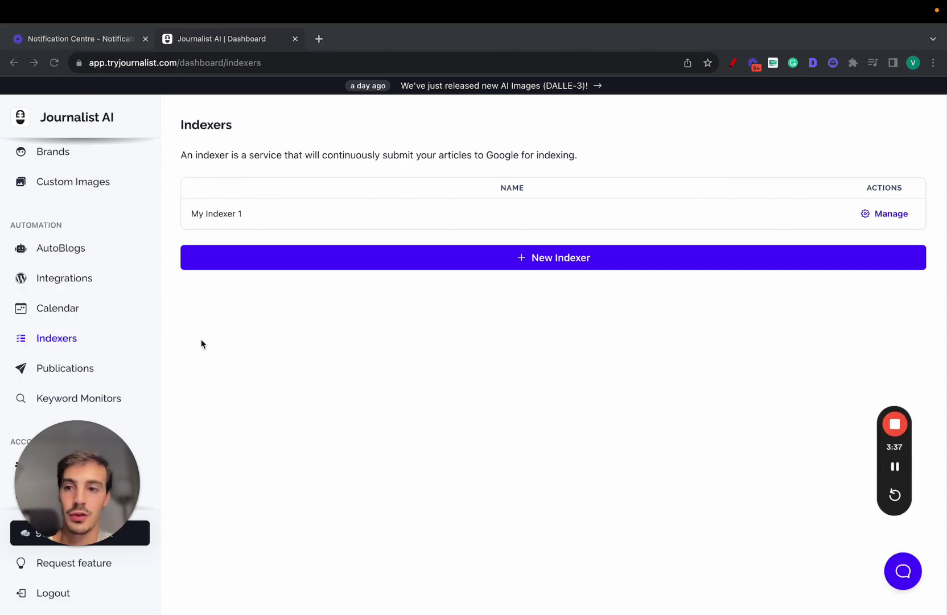
scroll(76, 205, "up", 2)
scroll(80, 226, "up", 3)
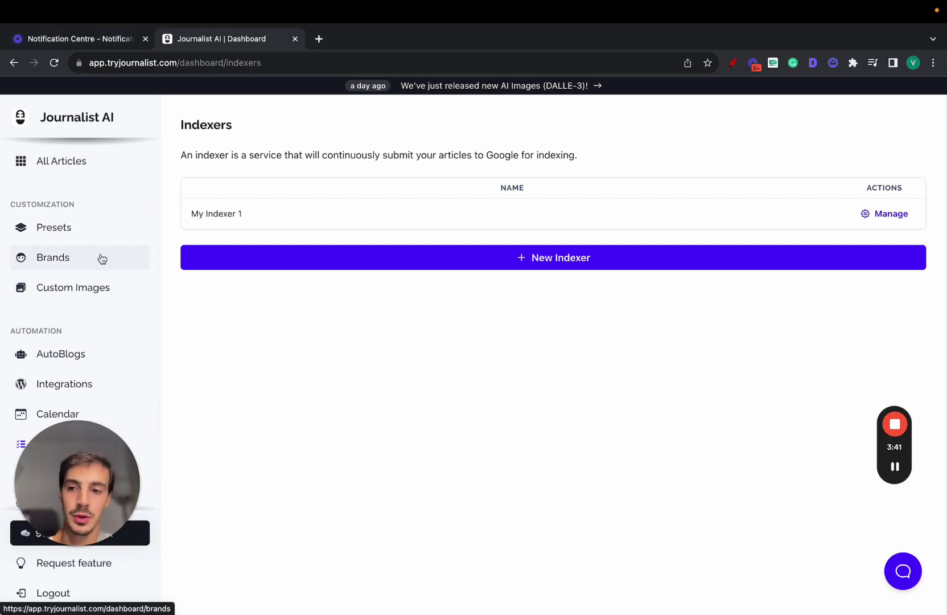
scroll(102, 258, "up", 3)
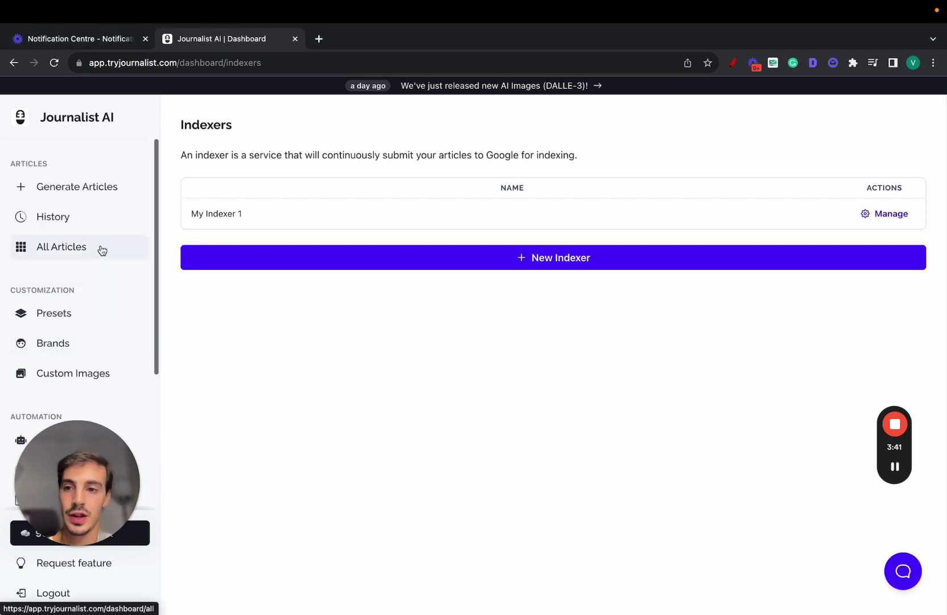
Open Generate Articles and try the Titles and Keywords modes before returning to Simple.
left_click(112, 196)
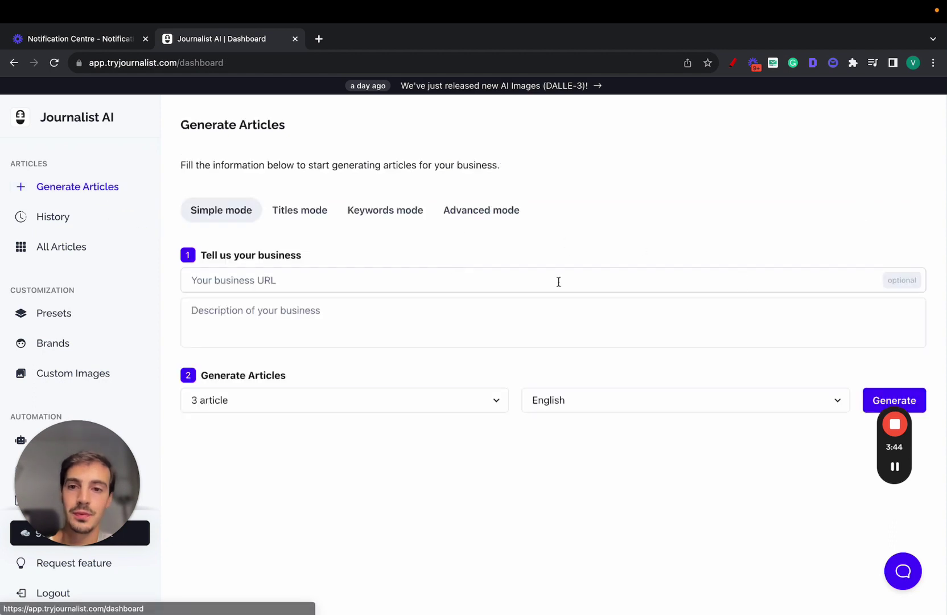
left_click(311, 211)
left_click(357, 213)
left_click(237, 213)
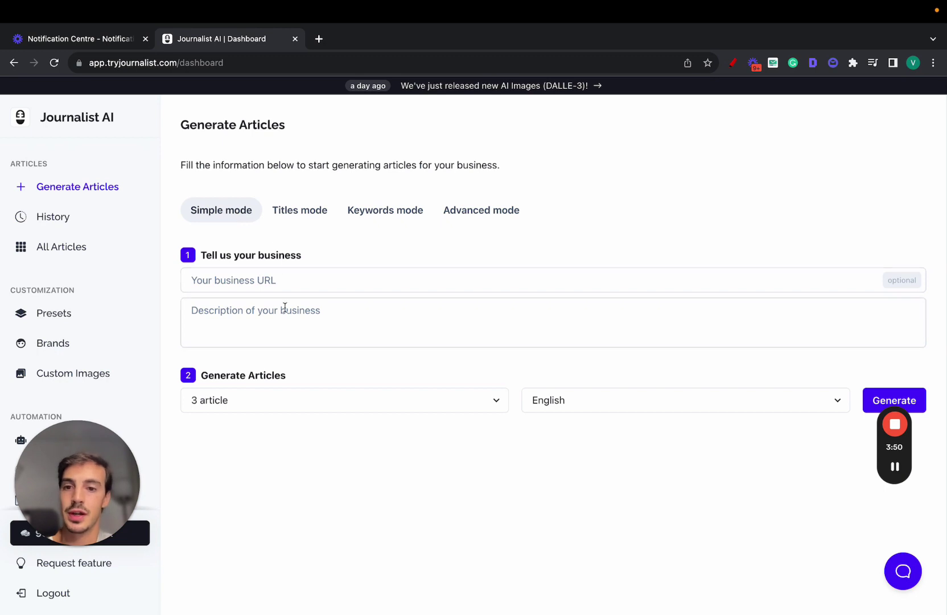
Set the article count to 20, keeping the language as English.
left_click(291, 401)
left_click(286, 451)
left_click(603, 404)
scroll(603, 410, "down", 20)
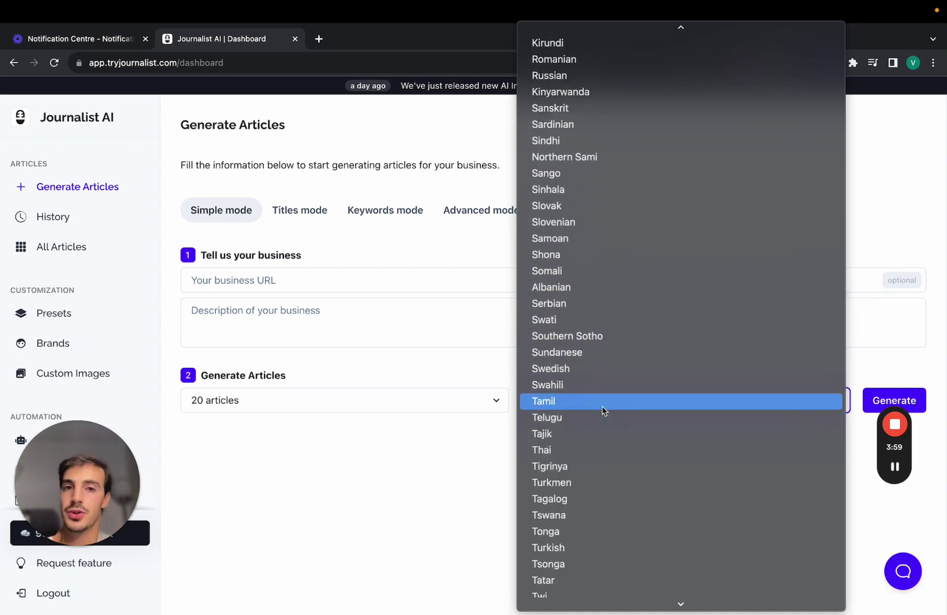
scroll(642, 155, "up", 15)
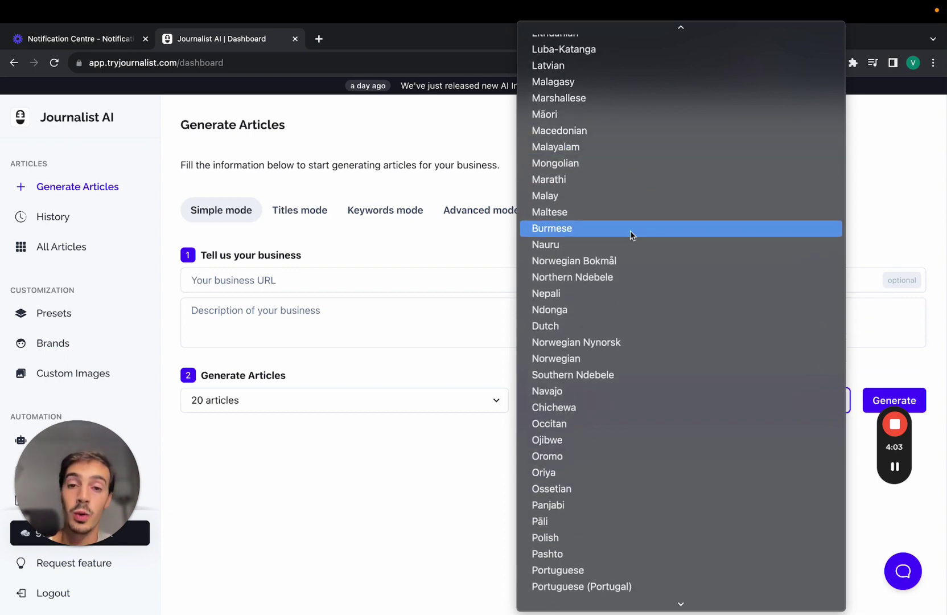
left_click(501, 250)
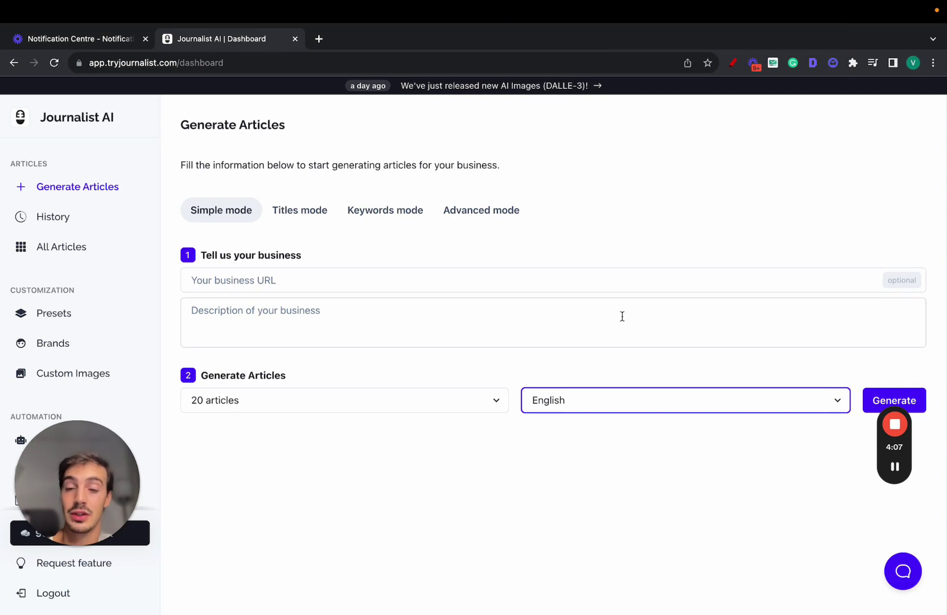
Switch to Titles mode and set the article language to German.
left_click(299, 211)
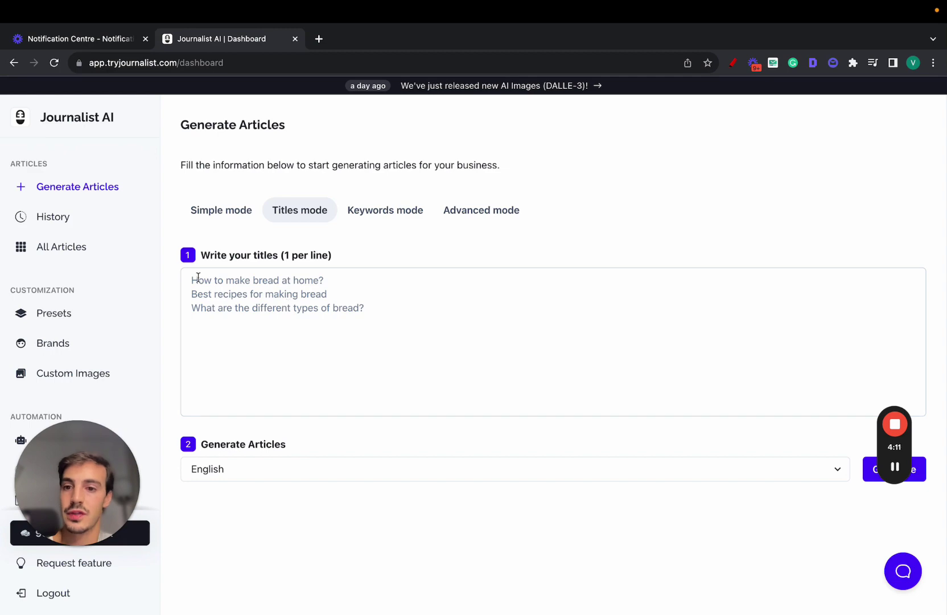
left_click(289, 468)
key("Return")
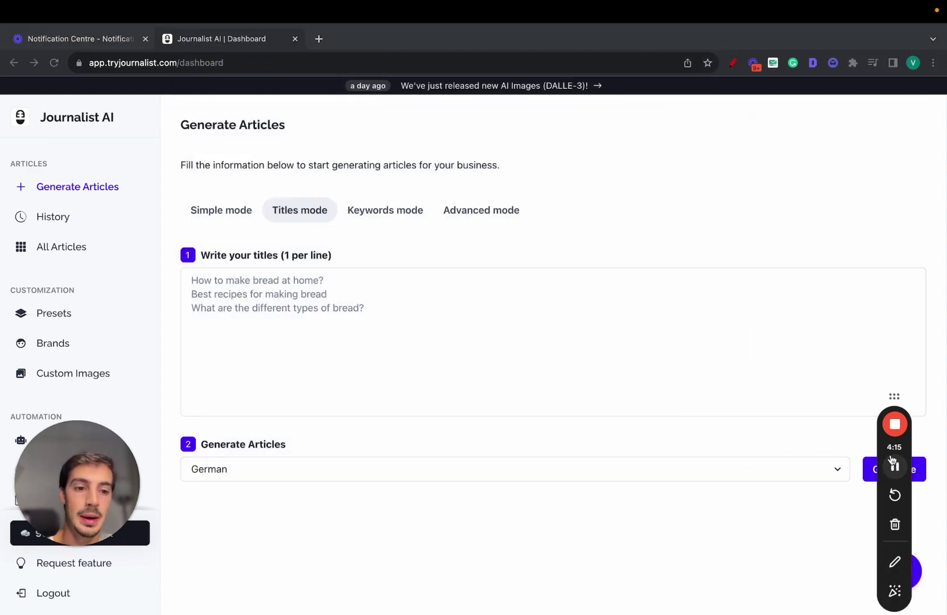
left_click_drag(894, 395, 917, 23)
Switch to Keywords mode keeping English, then to Advanced mode with presets.
left_click(398, 215)
left_click(310, 468)
left_click(787, 505)
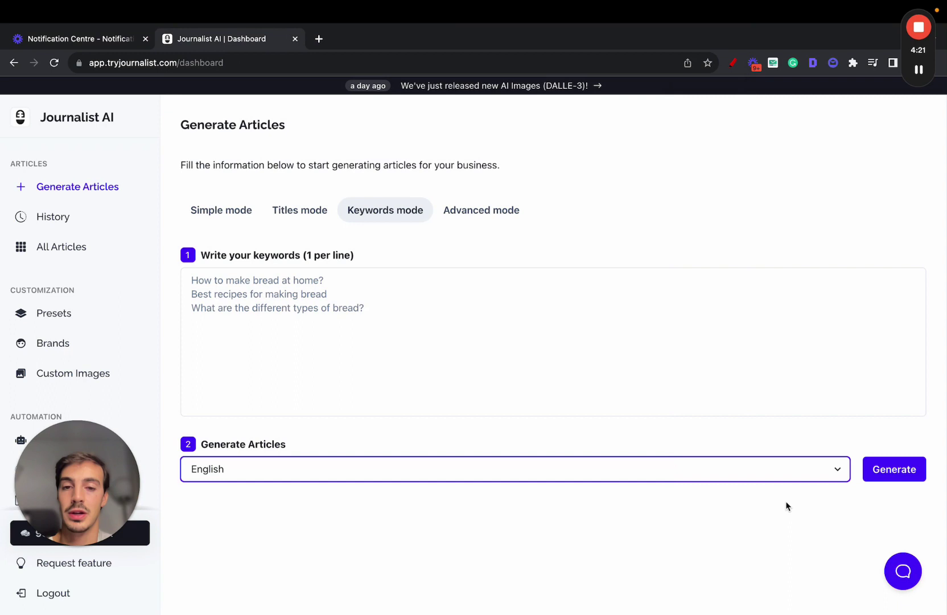
left_click(485, 215)
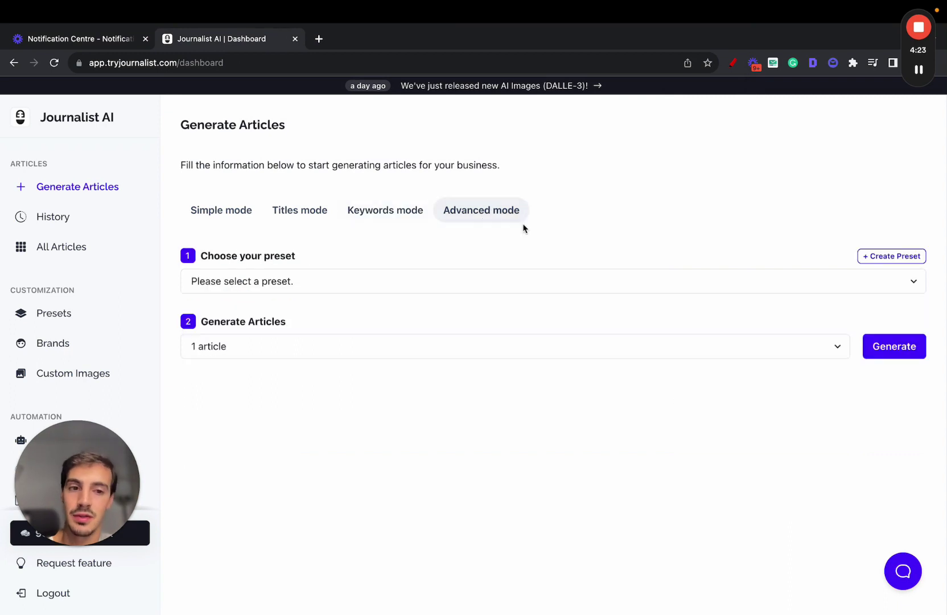
Start a new preset and collapse all its sections, from Base through Videos.
left_click(862, 257)
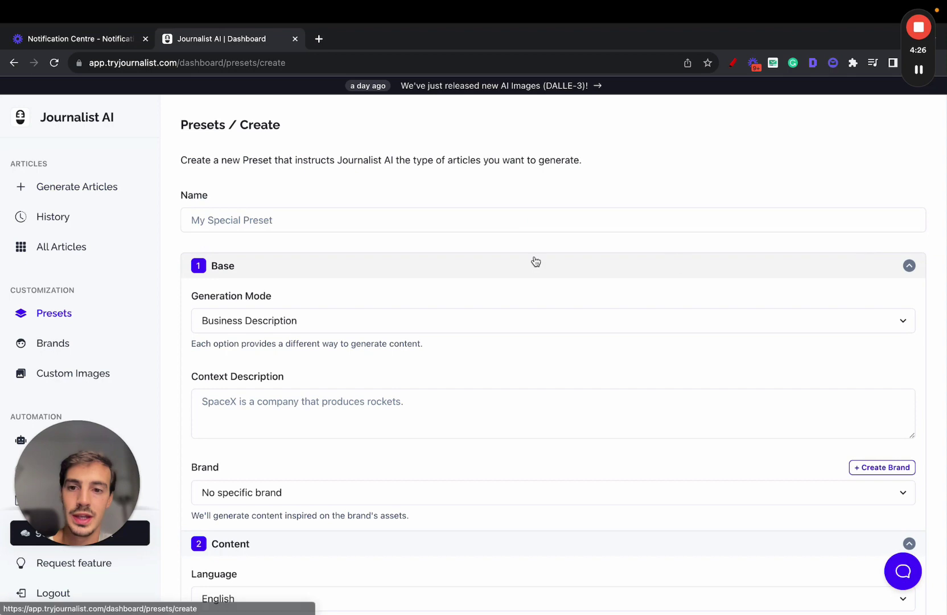
left_click(329, 274)
left_click(298, 300)
left_click(288, 317)
left_click(282, 342)
left_click(275, 368)
left_click(277, 392)
left_click(273, 427)
Reopen the Base section and keep Business Description as the generation mode.
left_click(256, 268)
scroll(257, 269, "down", 2)
left_click(286, 237)
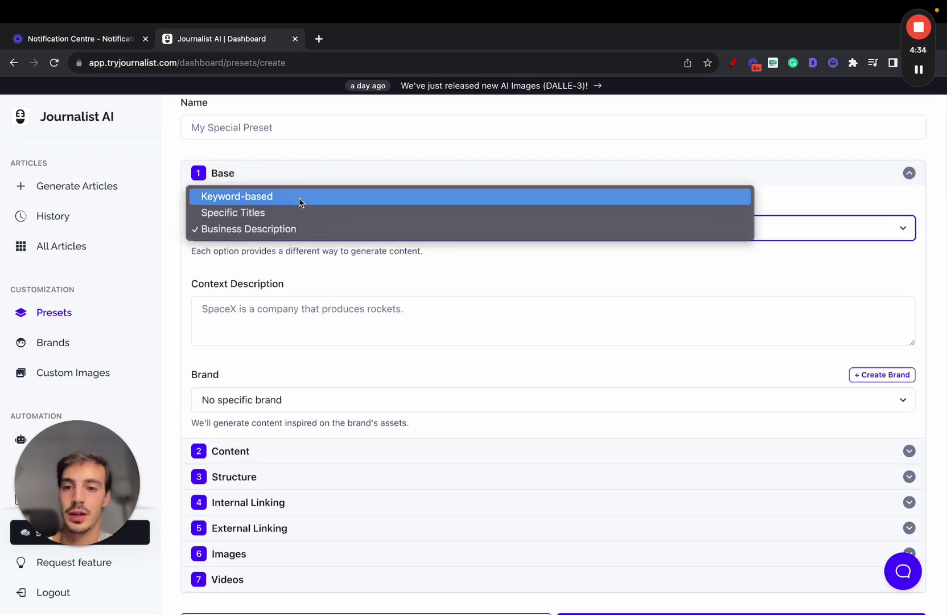
left_click(296, 227)
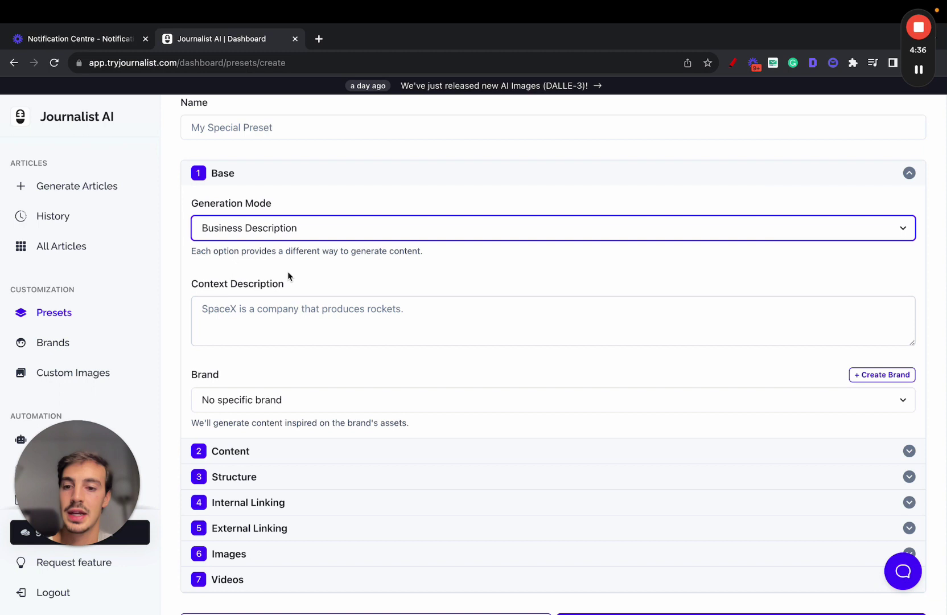
scroll(287, 271, "down", 2)
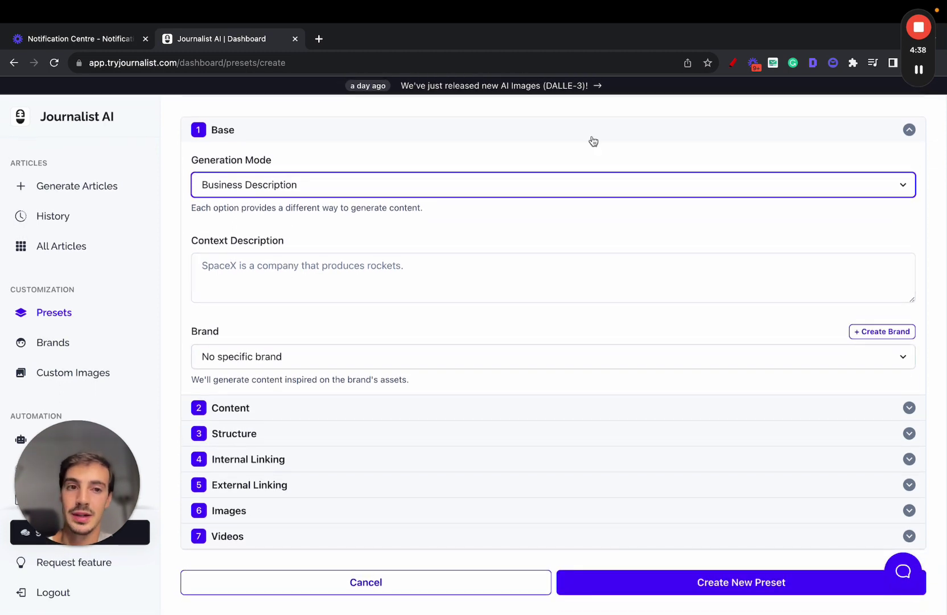
left_click(732, 63)
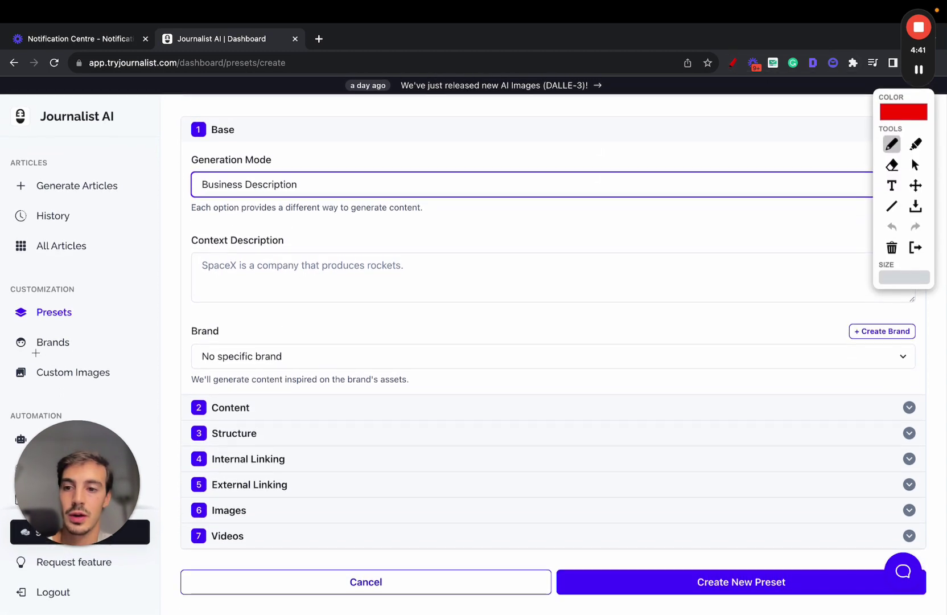
mouse_move(14, 353)
left_mouse_down()
mouse_move(74, 352)
mouse_move(93, 329)
mouse_move(7, 361)
left_mouse_up()
mouse_move(94, 341)
left_mouse_down()
mouse_move(404, 334)
mouse_move(402, 350)
left_mouse_up()
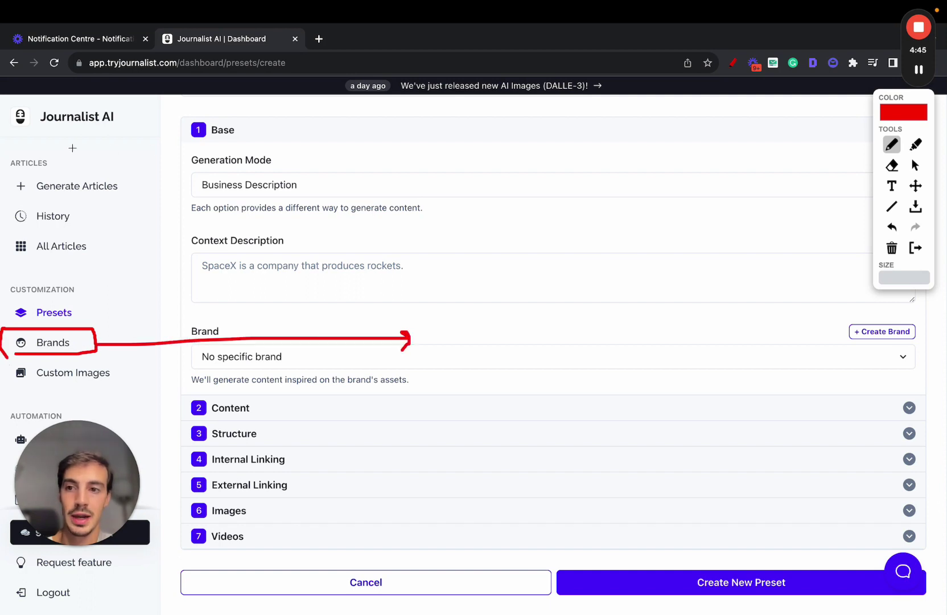
mouse_move(36, 133)
left_mouse_down()
mouse_move(97, 133)
mouse_move(141, 194)
mouse_move(419, 248)
mouse_move(446, 185)
mouse_move(456, 263)
left_mouse_up()
left_click_drag(522, 218, 678, 111)
mouse_move(783, 105)
left_mouse_down()
mouse_move(808, 170)
mouse_move(760, 390)
left_mouse_up()
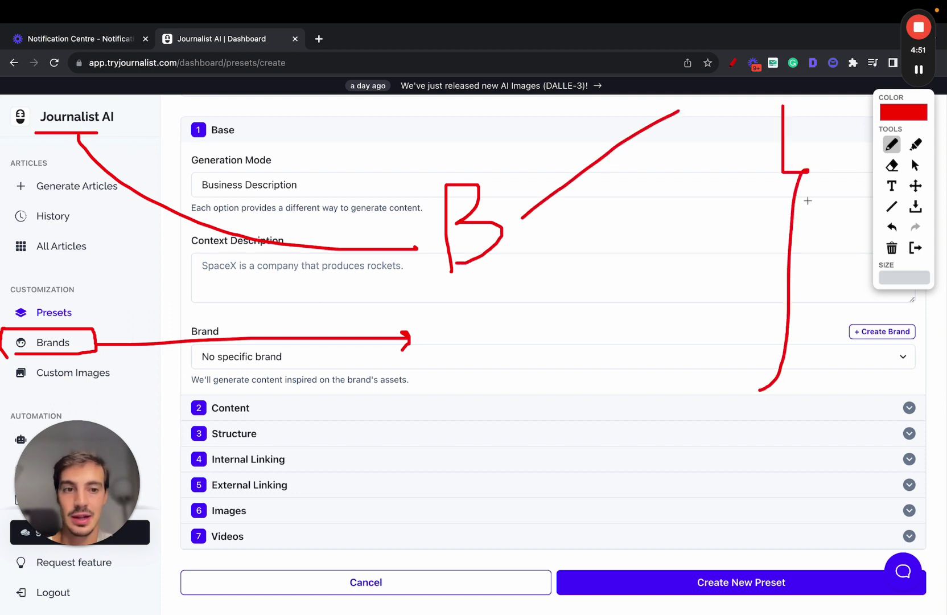
mouse_move(808, 200)
left_mouse_down()
mouse_move(849, 191)
mouse_move(838, 178)
left_mouse_up()
left_click_drag(693, 101, 684, 145)
left_click_drag(518, 268, 595, 250)
left_click_drag(676, 197, 676, 238)
mouse_move(673, 198)
left_mouse_down()
mouse_move(666, 219)
mouse_move(700, 215)
left_mouse_up()
mouse_move(553, 279)
left_mouse_down()
mouse_move(667, 338)
mouse_move(704, 320)
left_mouse_up()
left_click_drag(493, 307, 578, 400)
mouse_move(622, 428)
left_mouse_down()
mouse_move(647, 412)
mouse_move(623, 428)
left_mouse_up()
left_click_drag(617, 467, 646, 467)
left_click_drag(623, 521, 654, 521)
mouse_move(768, 126)
left_mouse_down()
mouse_move(568, 303)
mouse_move(762, 390)
mouse_move(796, 182)
left_mouse_up()
mouse_move(499, 176)
left_mouse_down()
mouse_move(495, 260)
mouse_move(265, 234)
mouse_move(108, 151)
left_mouse_up()
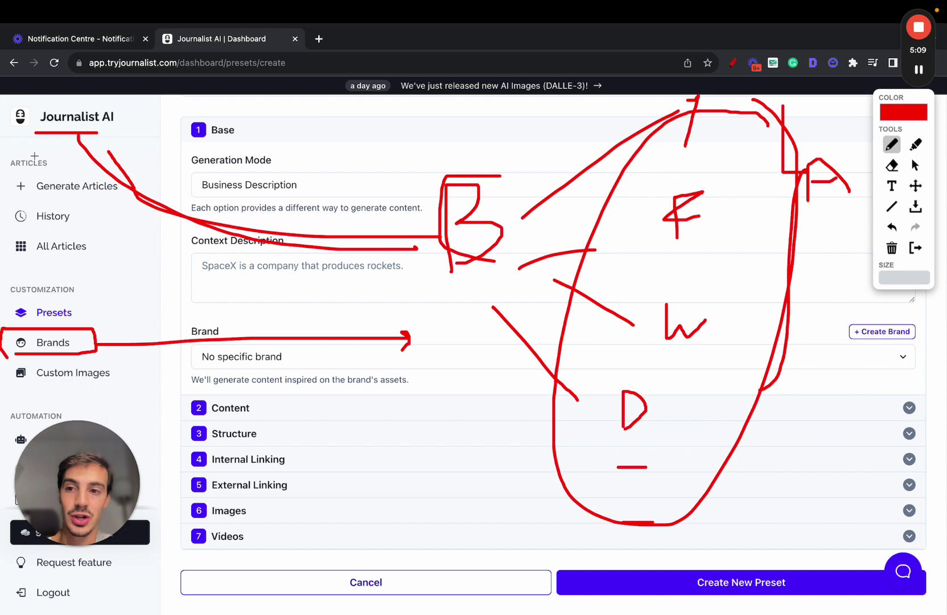
mouse_move(64, 136)
left_mouse_down()
mouse_move(87, 136)
mouse_move(62, 86)
mouse_move(37, 142)
mouse_move(52, 144)
left_mouse_up()
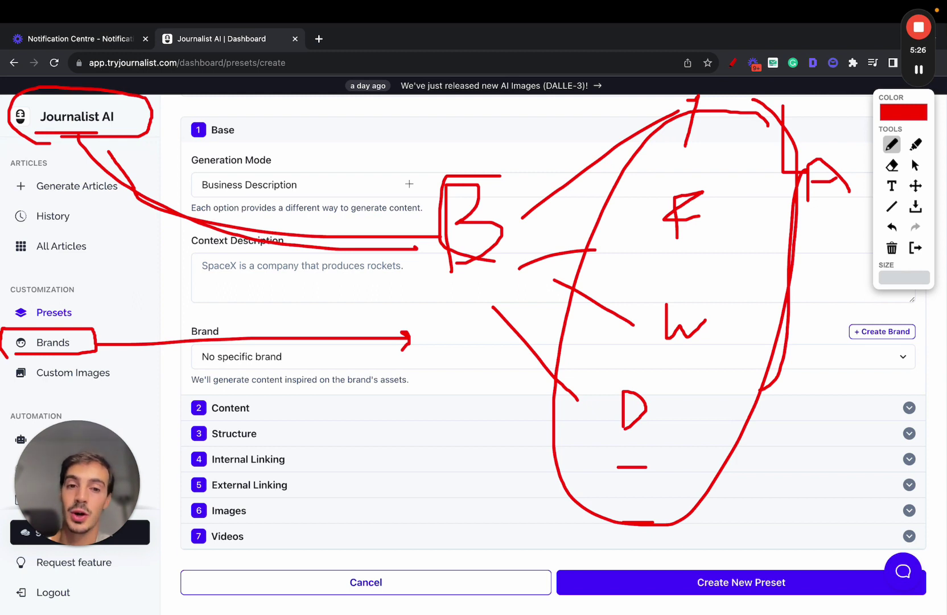
left_click(915, 248)
left_click(282, 356)
left_click(299, 310)
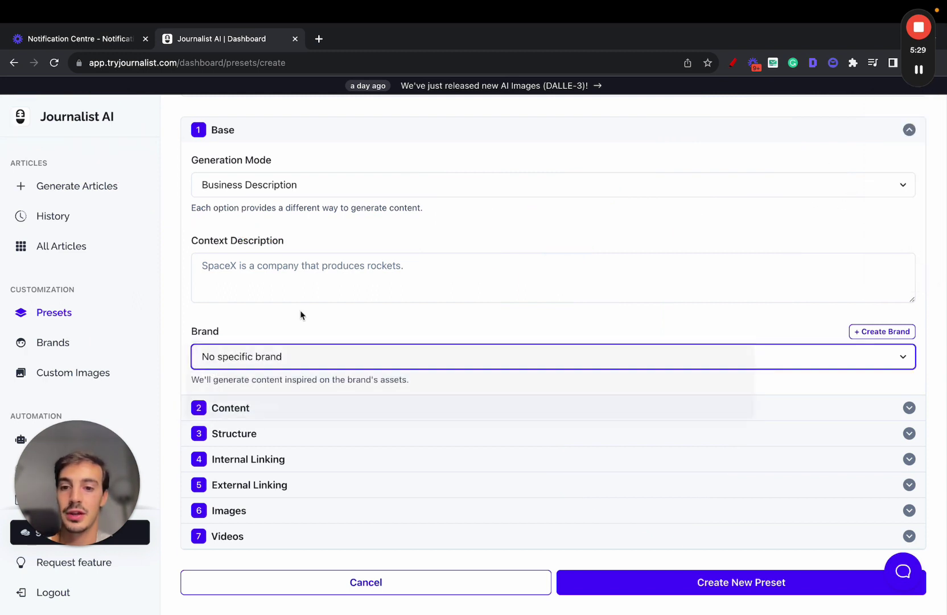
Move from Base to the Content section and keep English as the preset's language.
left_click(244, 135)
left_click(254, 291)
left_click(294, 228)
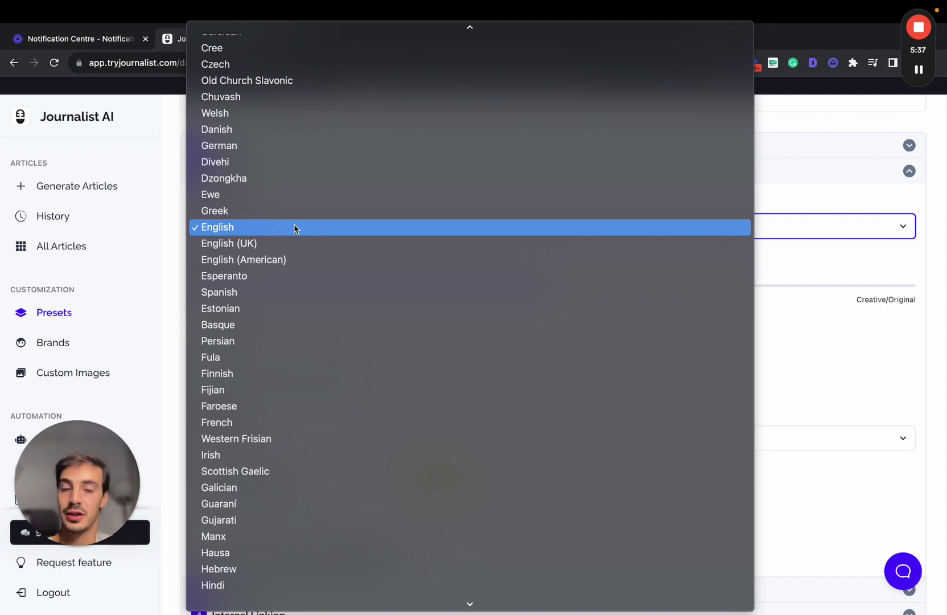
scroll(301, 234, "down", 10)
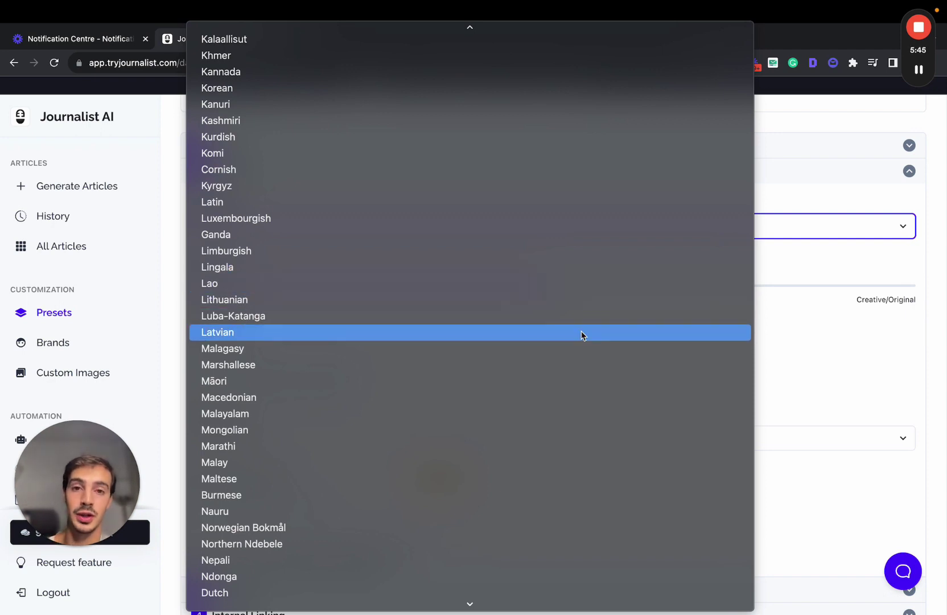
scroll(462, 194, "up", 15)
scroll(462, 401, "down", 20)
scroll(462, 402, "down", 5)
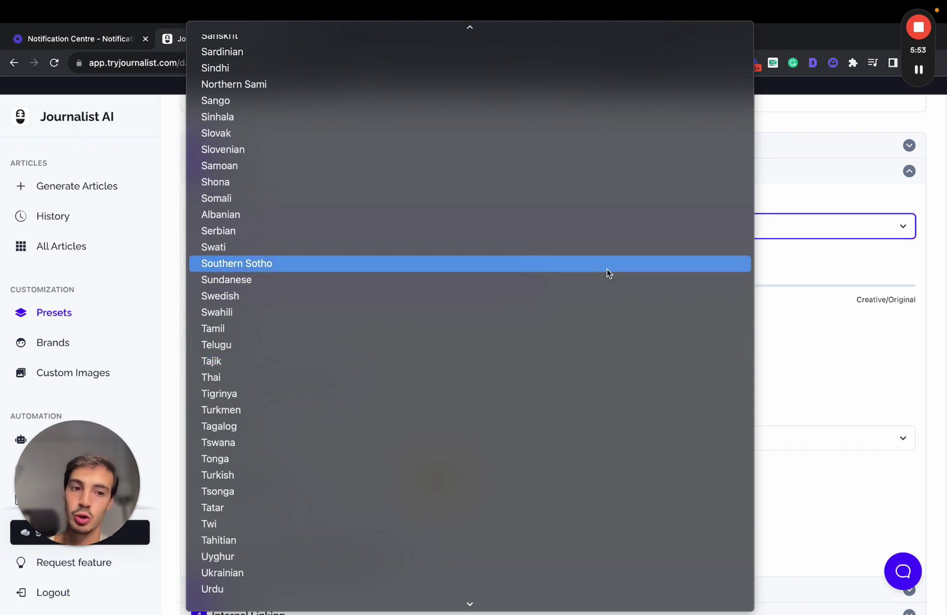
left_click(760, 277)
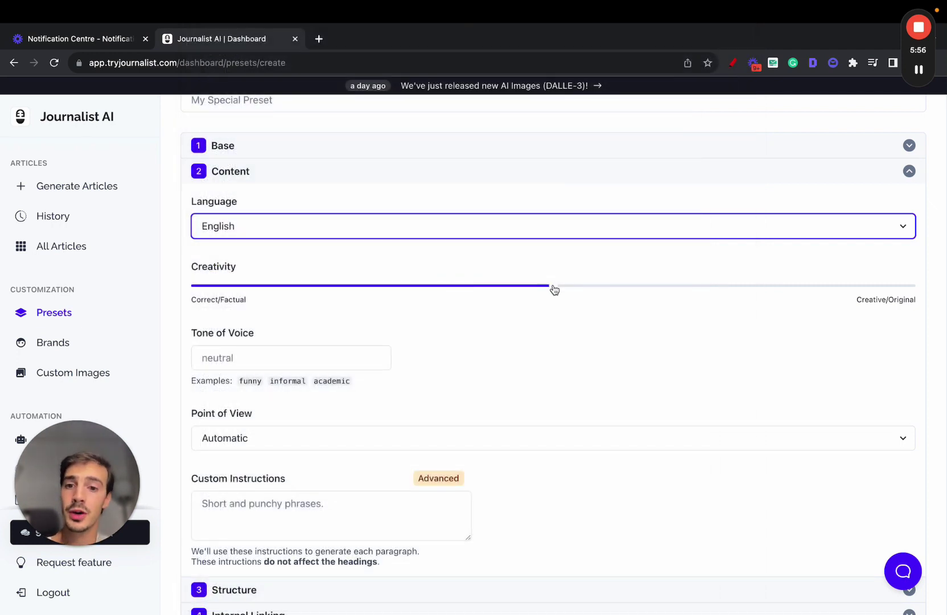
Try the Creativity slider at mid level and keep Automatic as the point of view.
mouse_move(553, 289)
left_mouse_down()
mouse_move(110, 290)
mouse_move(809, 280)
mouse_move(906, 288)
mouse_move(112, 294)
mouse_move(756, 273)
mouse_move(657, 290)
mouse_move(704, 286)
mouse_move(543, 295)
left_mouse_up()
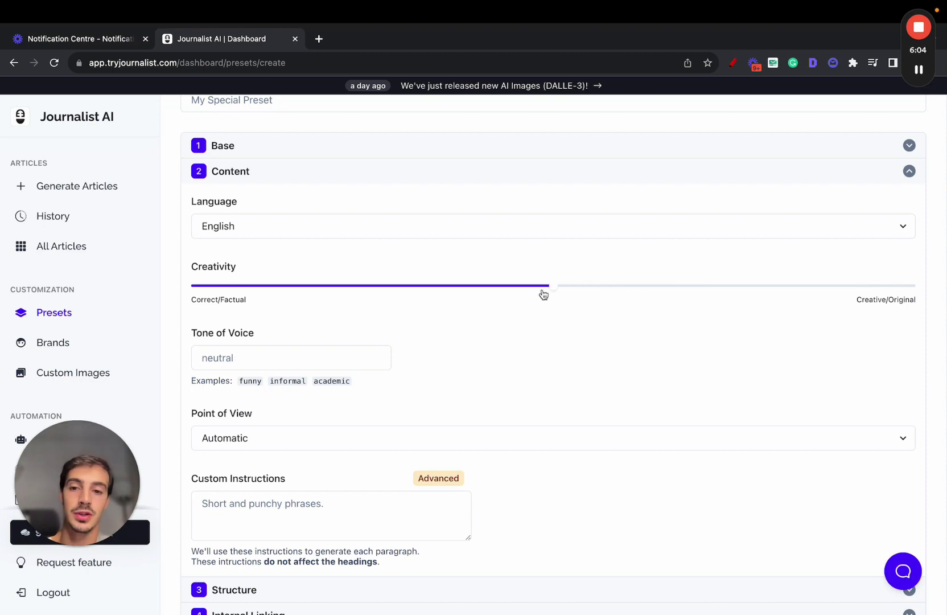
scroll(543, 295, "down", 2)
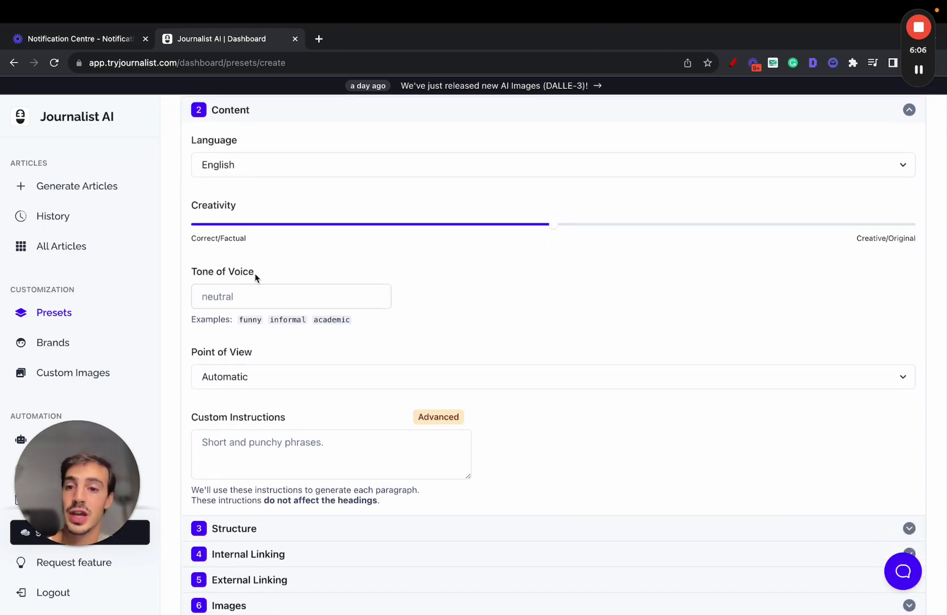
scroll(446, 315, "down", 1)
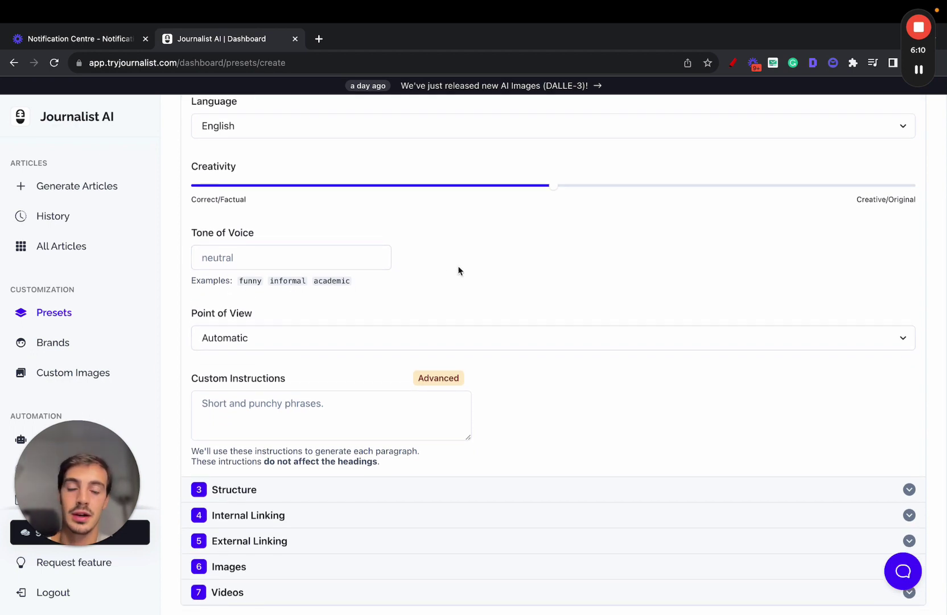
scroll(372, 239, "down", 2)
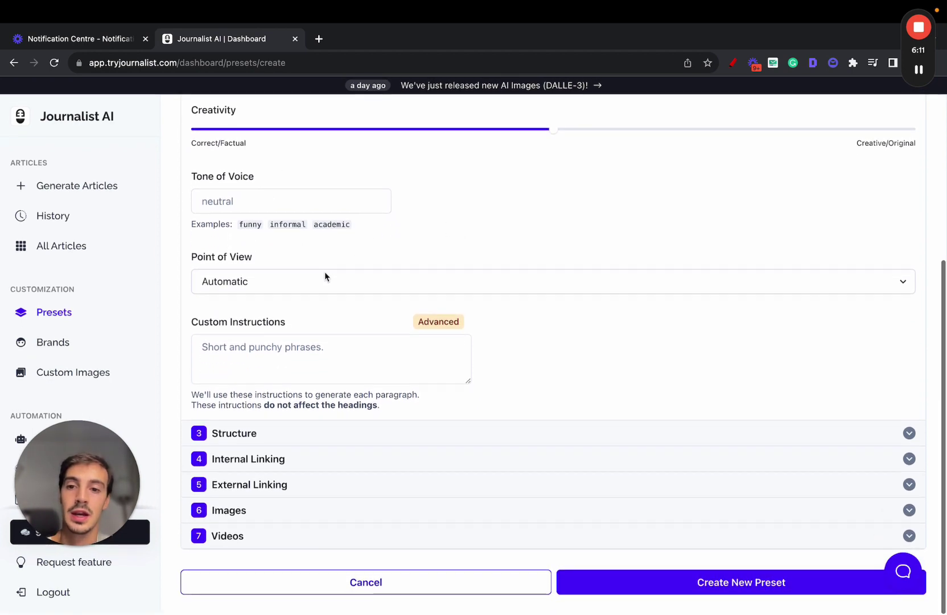
left_click(324, 278)
left_click(435, 229)
Scroll back through the Content settings and fold the Content section away.
left_click_drag(192, 322, 247, 326)
scroll(273, 228, "up", 3)
scroll(264, 243, "down", 3)
scroll(508, 356, "up", 1)
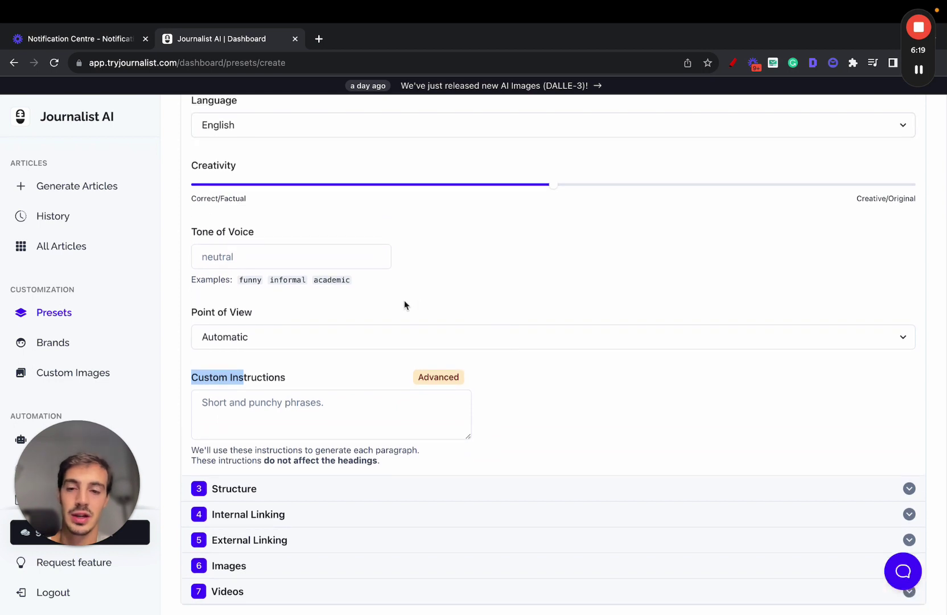
left_click_drag(178, 64, 108, 64)
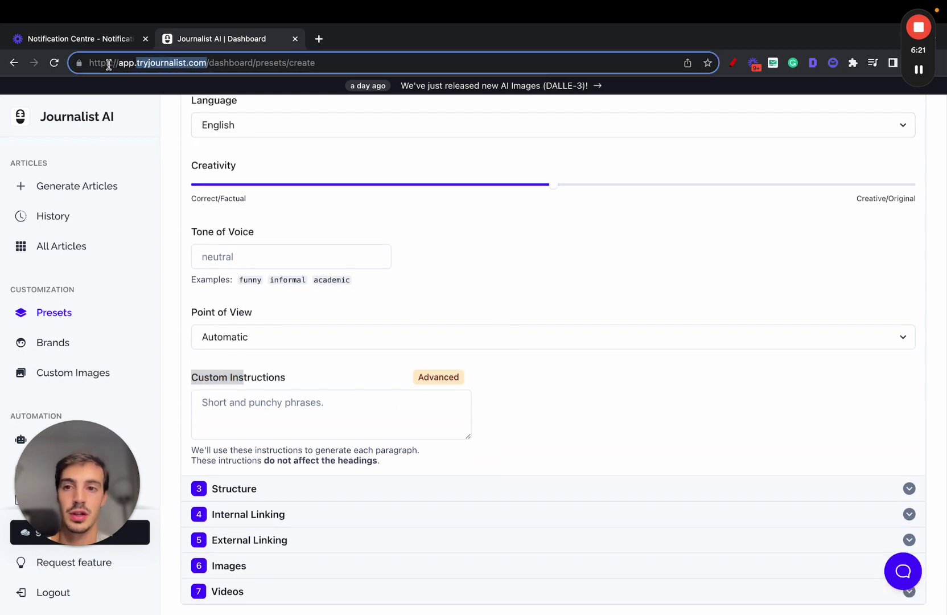
left_click(542, 399)
scroll(541, 399, "up", 1)
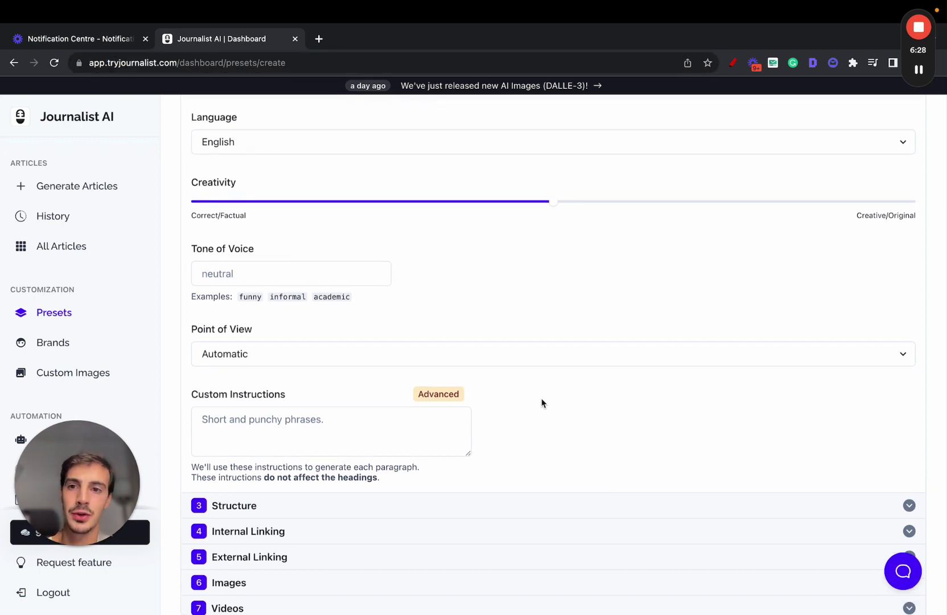
scroll(542, 403, "up", 1)
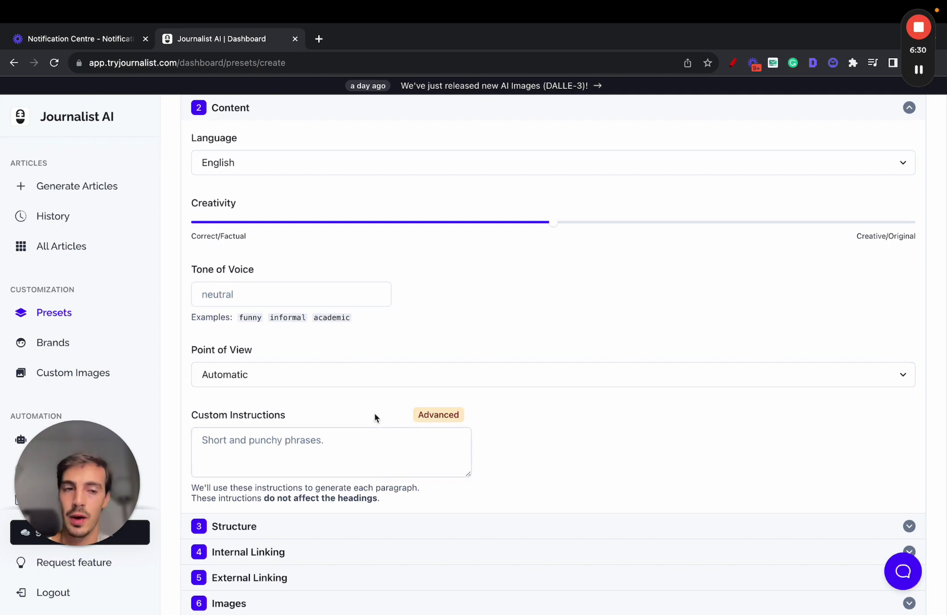
scroll(374, 417, "down", 1)
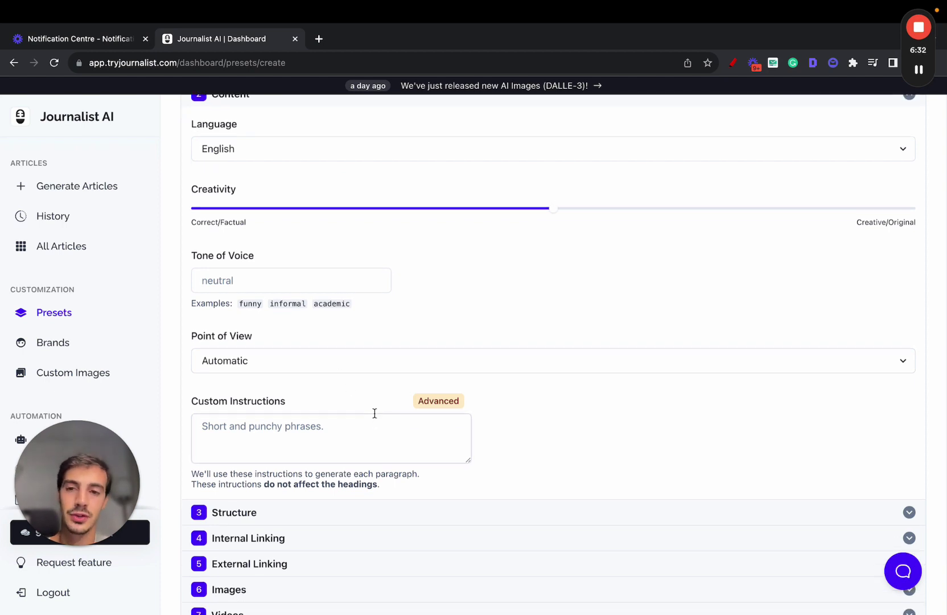
scroll(375, 414, "up", 2)
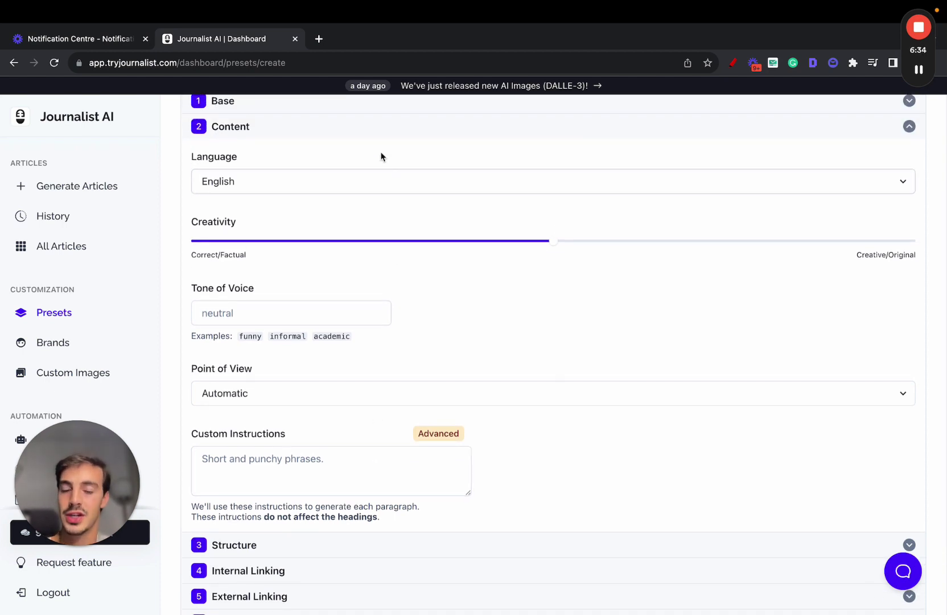
left_click(343, 136)
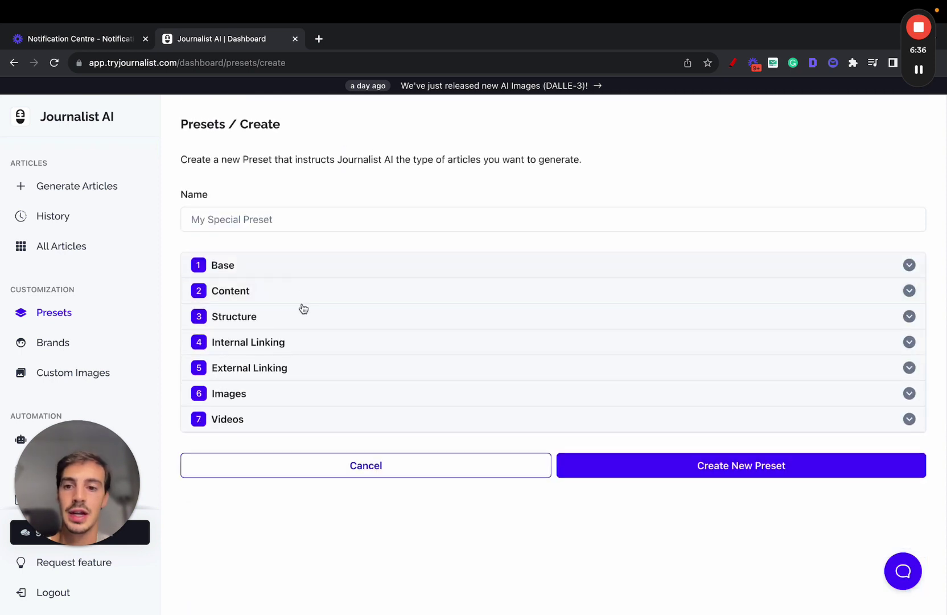
Expand Internal Linking and draw a red arrow pointing at the Sitemap URL field.
left_click(296, 342)
scroll(296, 341, "down", 2)
left_click(733, 65)
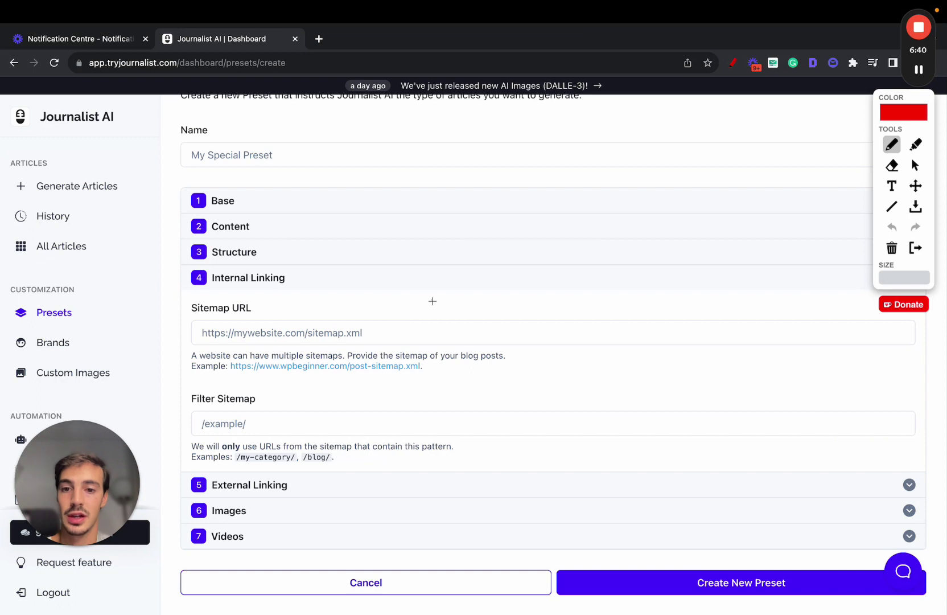
left_click_drag(432, 301, 359, 331)
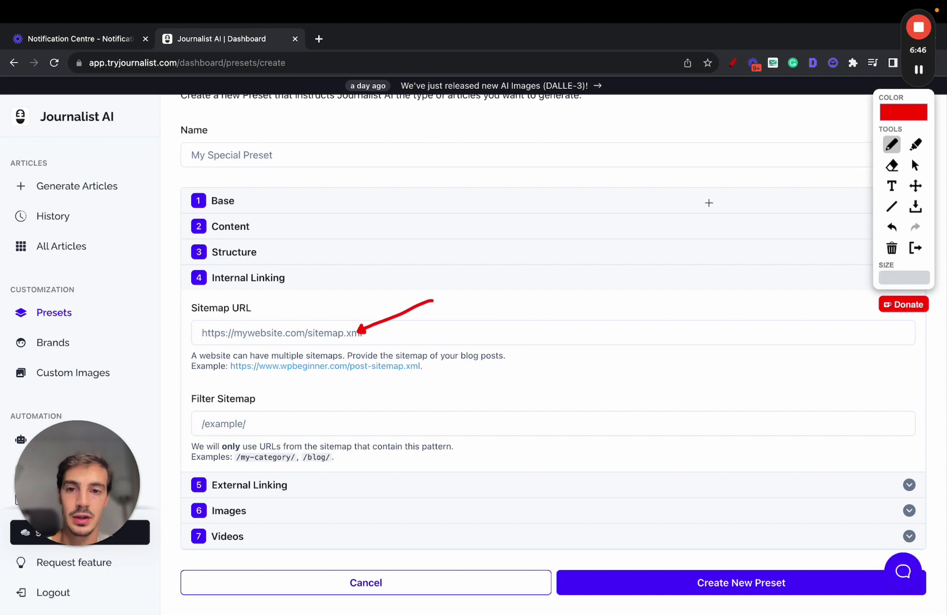
Sketch a sitemap diagram linking its entries to pages and the Filter Sitemap field.
mouse_move(581, 152)
left_mouse_down()
mouse_move(719, 343)
mouse_move(670, 129)
mouse_move(611, 129)
left_mouse_up()
left_click_drag(619, 253, 656, 253)
left_click_drag(655, 307, 702, 307)
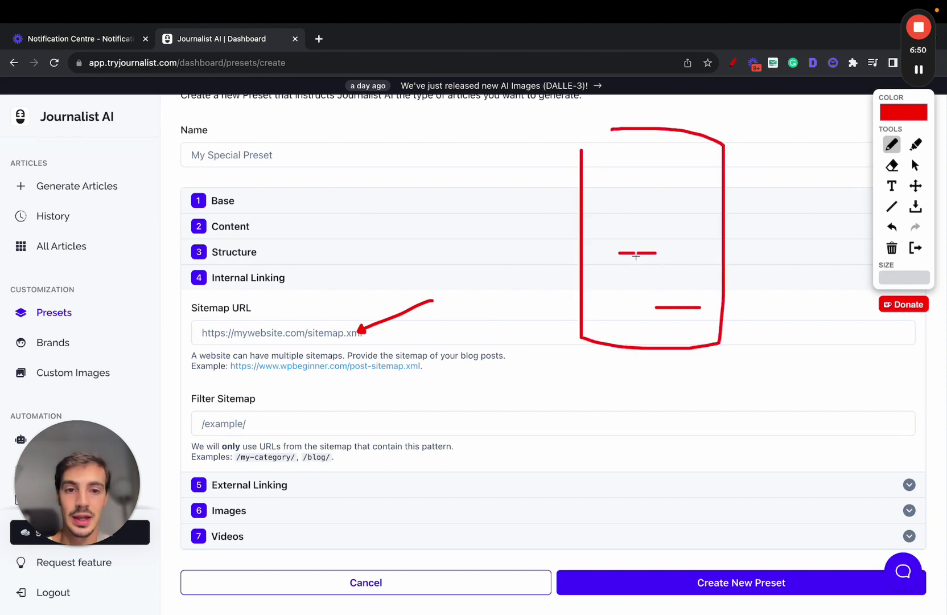
mouse_move(635, 256)
left_mouse_down()
mouse_move(451, 130)
mouse_move(458, 135)
mouse_move(407, 155)
left_mouse_up()
left_click_drag(674, 298, 802, 190)
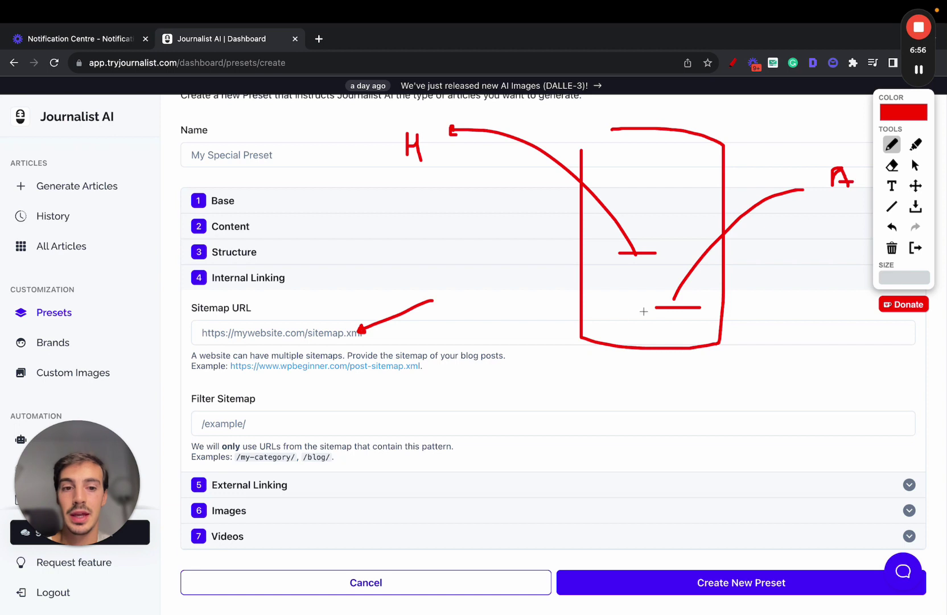
mouse_move(602, 330)
left_mouse_down()
mouse_move(571, 382)
mouse_move(481, 408)
mouse_move(458, 400)
mouse_move(480, 426)
left_mouse_up()
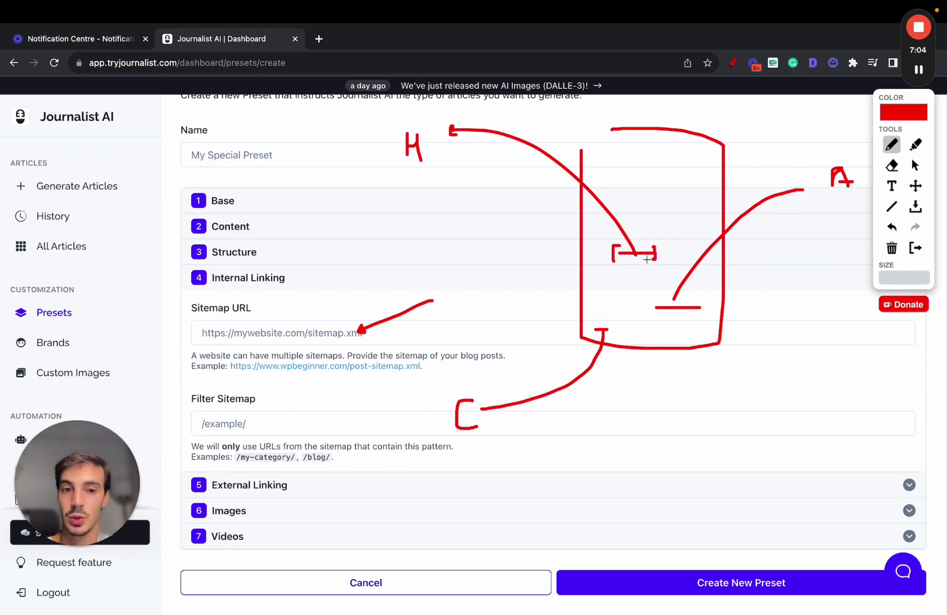
mouse_move(581, 223)
left_mouse_down()
mouse_move(648, 224)
mouse_move(731, 250)
mouse_move(674, 264)
mouse_move(570, 263)
mouse_move(605, 222)
left_mouse_up()
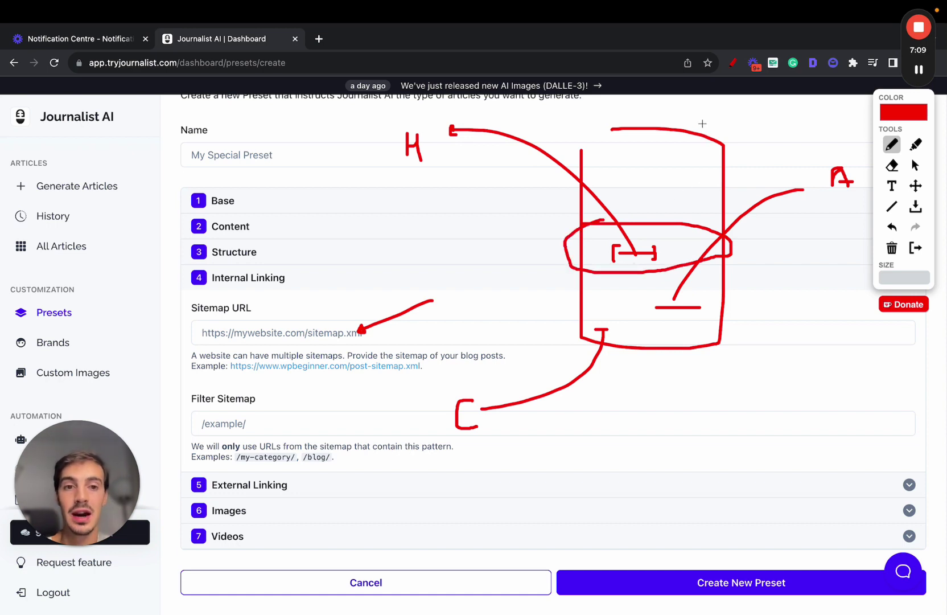
mouse_move(702, 122)
left_mouse_down()
mouse_move(620, 121)
mouse_move(565, 259)
mouse_move(697, 348)
mouse_move(720, 138)
mouse_move(686, 111)
left_mouse_up()
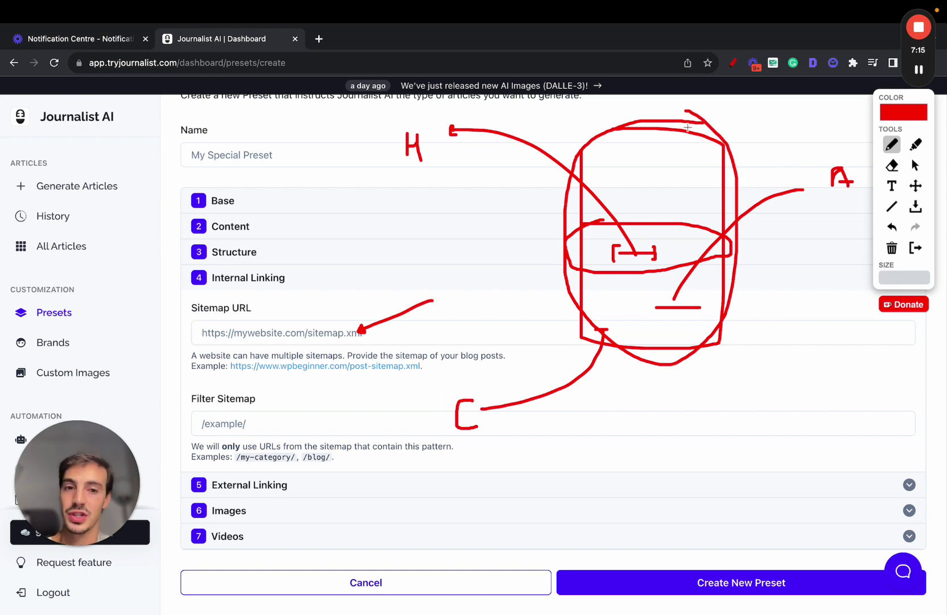
Clear the sketches, collapse Internal Linking, and enable Automatic External Links under External Linking.
left_click(915, 247)
left_click(346, 285)
left_click(278, 369)
scroll(245, 371, "down", 1)
left_click(205, 373)
Annotate the External Linking form with red outlines and loops, then erase them.
left_click(732, 62)
mouse_move(487, 166)
left_mouse_down()
mouse_move(487, 483)
mouse_move(596, 126)
mouse_move(523, 147)
left_mouse_up()
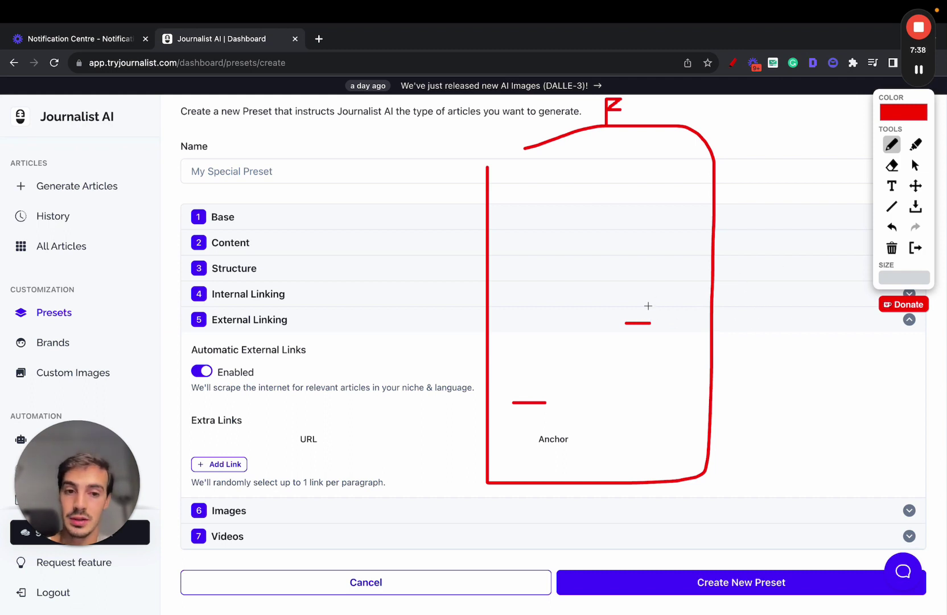
mouse_move(623, 314)
left_mouse_down()
mouse_move(613, 328)
mouse_move(658, 328)
mouse_move(446, 319)
mouse_move(719, 344)
left_mouse_up()
mouse_move(670, 129)
left_mouse_down()
mouse_move(489, 516)
mouse_move(698, 402)
left_mouse_up()
left_click(915, 248)
Add three Extra Links rows and collapse the External Linking section.
left_click(233, 464)
left_click(228, 494)
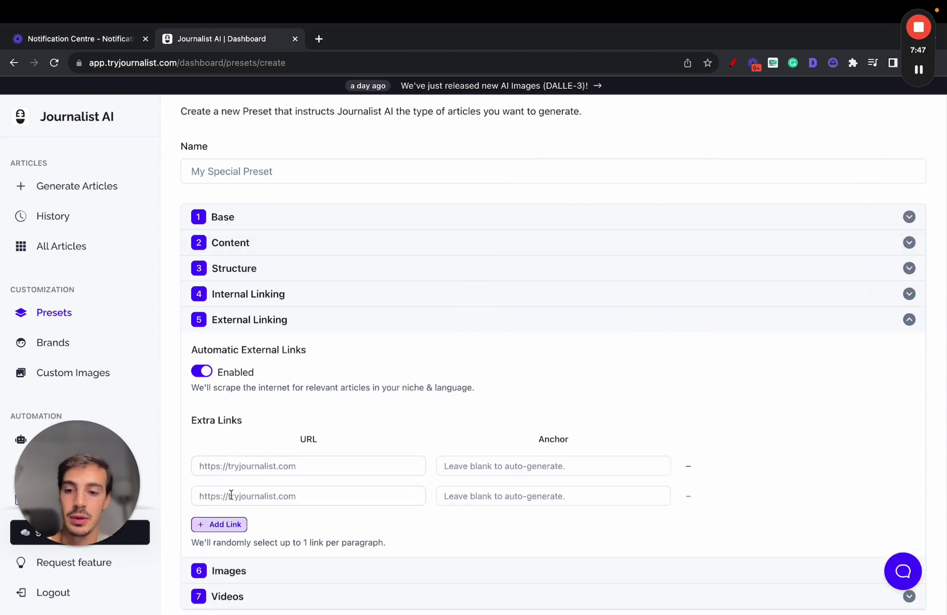
left_click(227, 523)
scroll(294, 455, "down", 2)
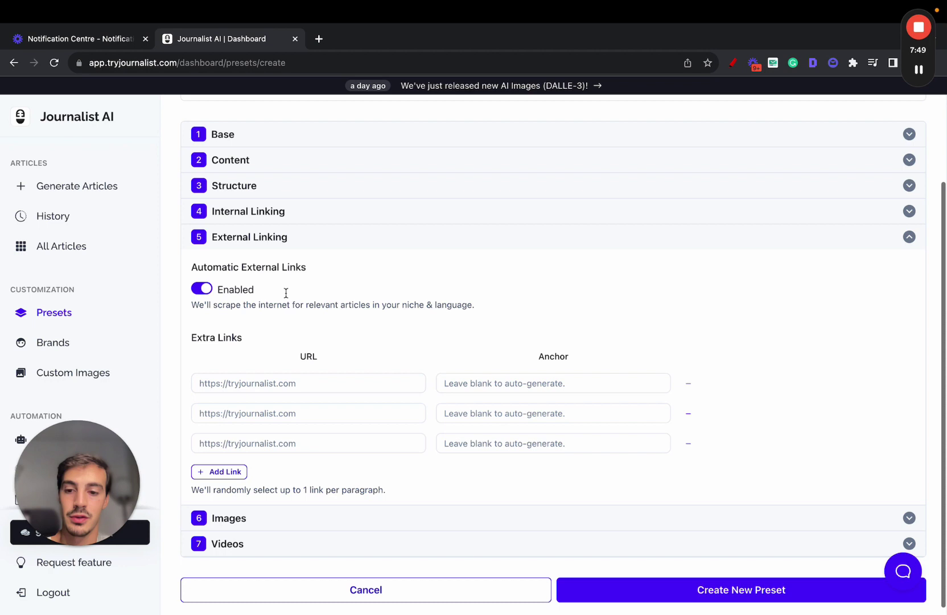
left_click(283, 248)
left_click(291, 390)
Enable both Featured Image and In-Article Images, keeping Google License-Free Photos as provider.
scroll(296, 404, "down", 1)
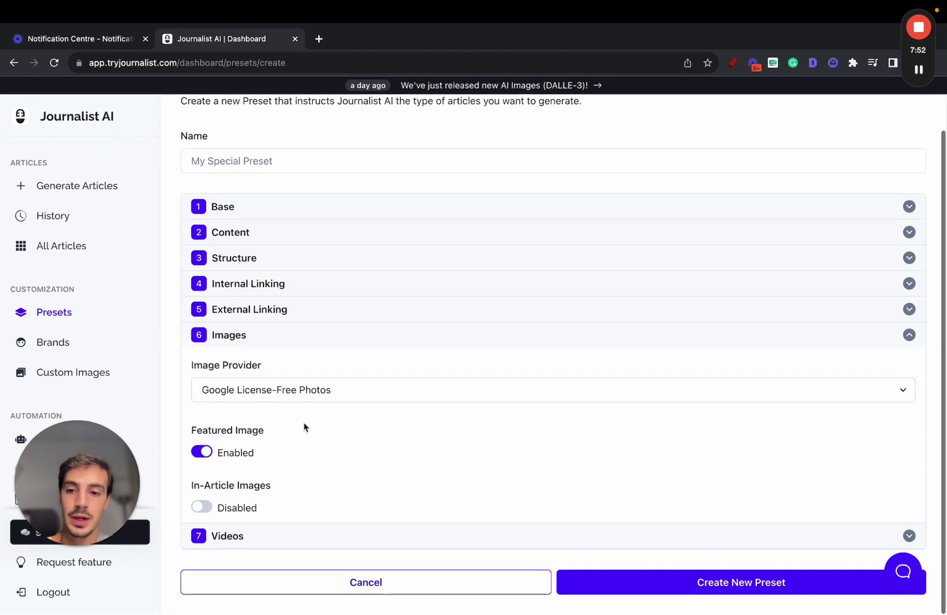
left_click(203, 507)
left_click(203, 507)
left_click(203, 452)
left_click(203, 506)
left_click(203, 451)
left_click(260, 398)
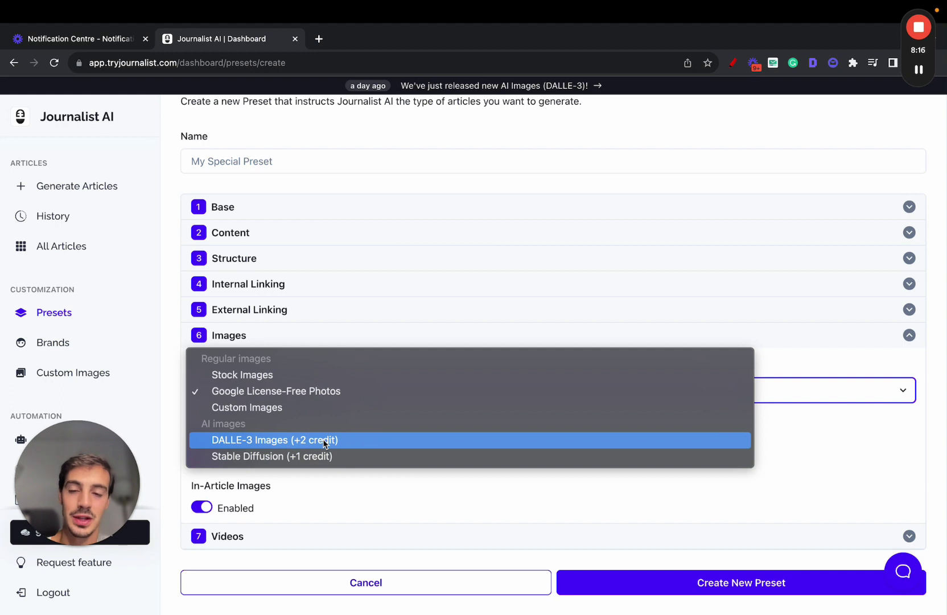
left_click(429, 391)
Collapse Images, open Videos, and switch Automate Youtube Videos on.
left_click(336, 340)
left_click(271, 431)
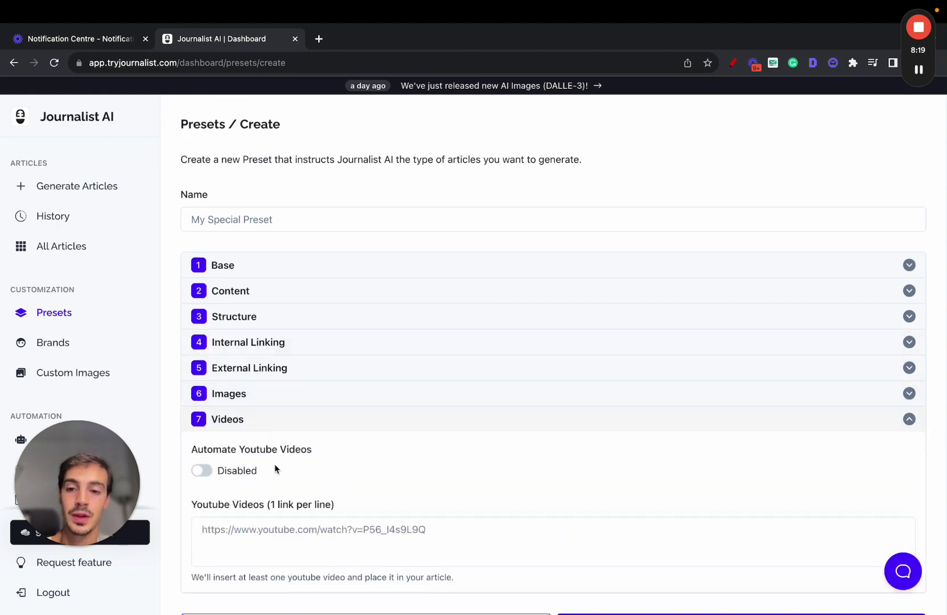
left_click(204, 477)
Sketch a video frame with a play symbol over the form, then clear it.
left_click(733, 63)
mouse_move(457, 136)
left_mouse_down()
mouse_move(457, 426)
mouse_move(590, 91)
mouse_move(494, 98)
left_mouse_up()
left_click_drag(643, 119, 643, 326)
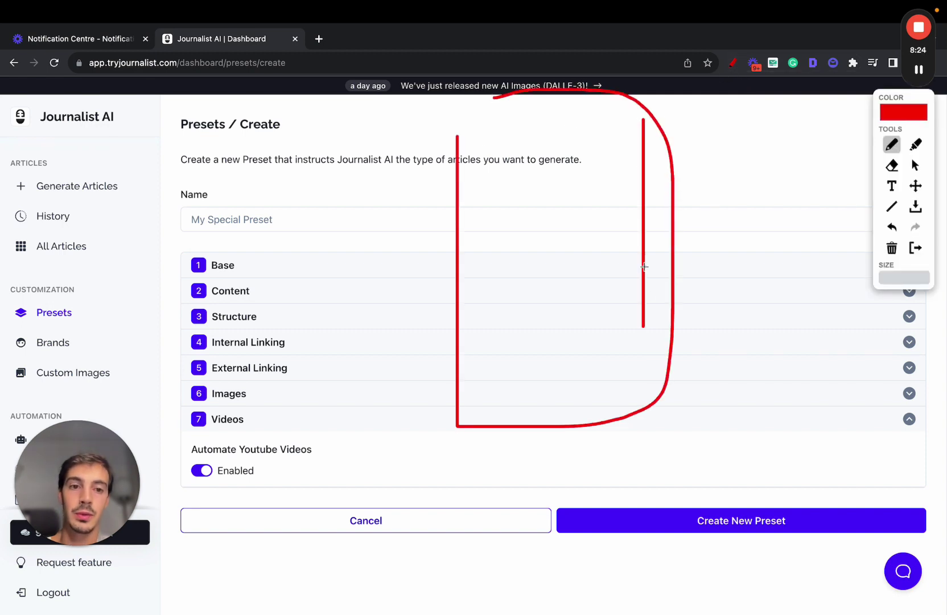
left_click_drag(643, 267, 774, 187)
mouse_move(497, 305)
left_mouse_down()
mouse_move(583, 316)
mouse_move(497, 361)
mouse_move(495, 304)
left_mouse_up()
left_click_drag(525, 342, 519, 312)
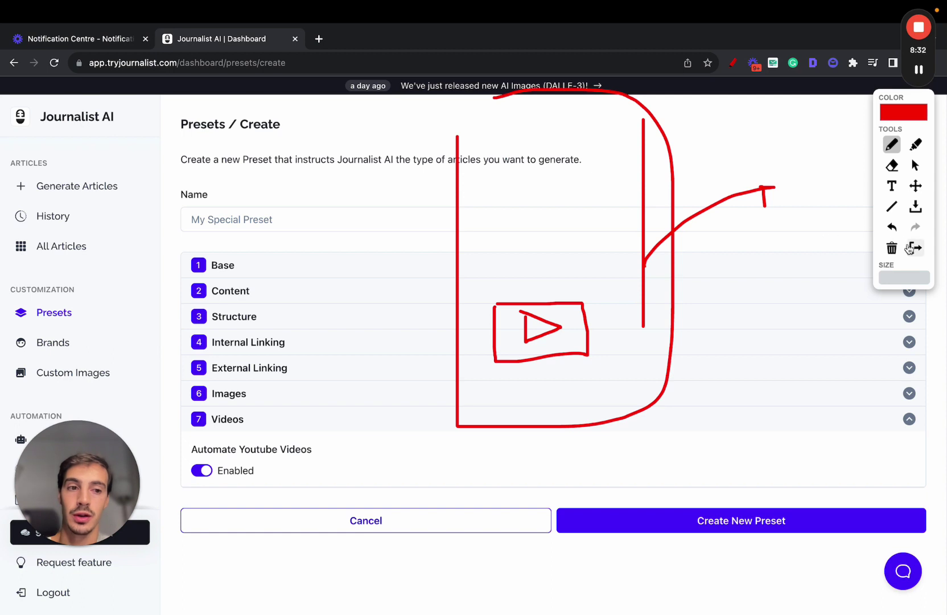
left_click(915, 248)
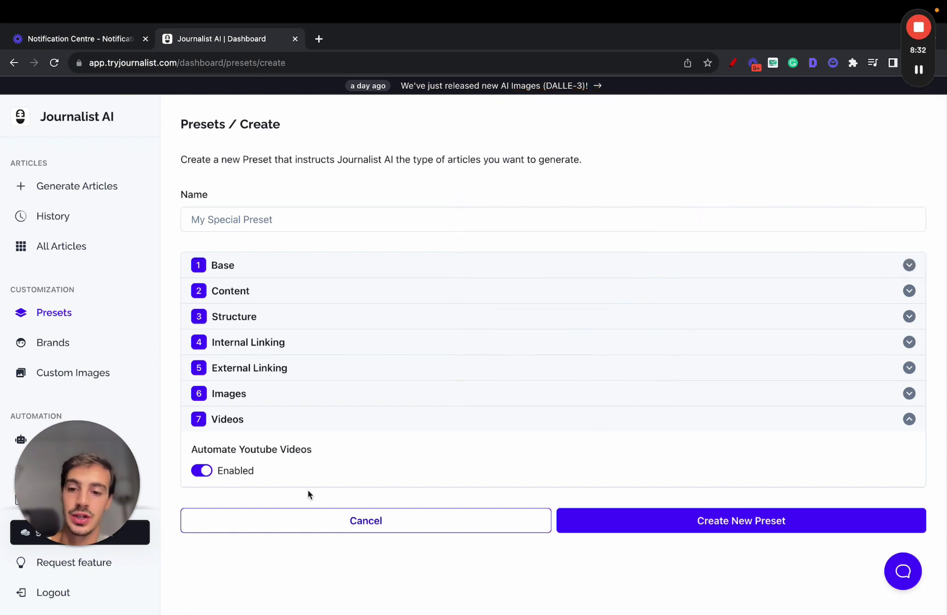
Briefly turn Automate Youtube Videos off to reveal the links field, then back on.
left_click(203, 470)
scroll(206, 476, "down", 1)
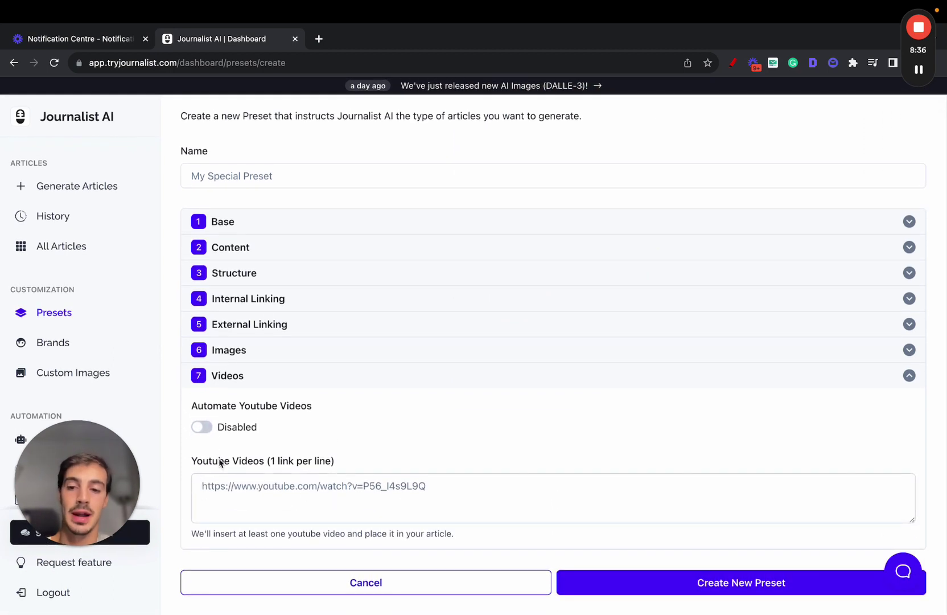
left_click(200, 427)
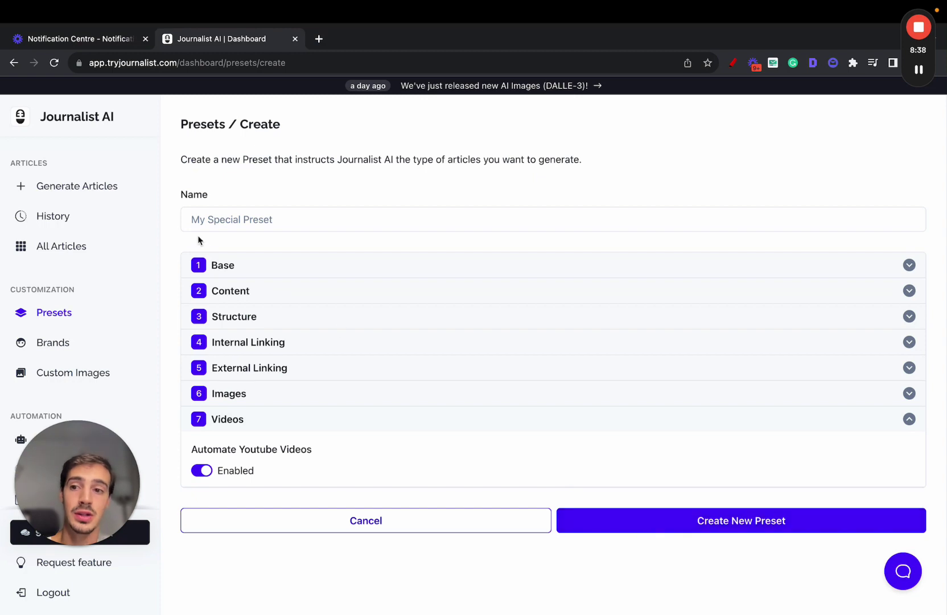
Set up an Advanced-mode article generation using the Kart preset with 300 articles.
left_click(104, 197)
left_click(464, 212)
left_click(416, 281)
left_click(379, 316)
left_click(419, 346)
left_click(351, 525)
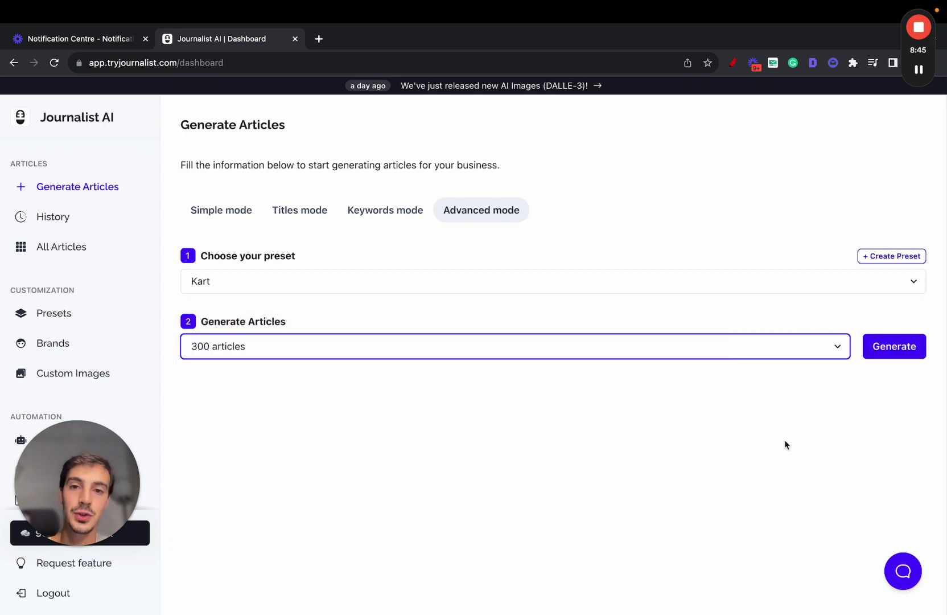
Open the curateanything.com batch from History, preview both articles, and highlight its 2 / 2 count.
left_click(87, 214)
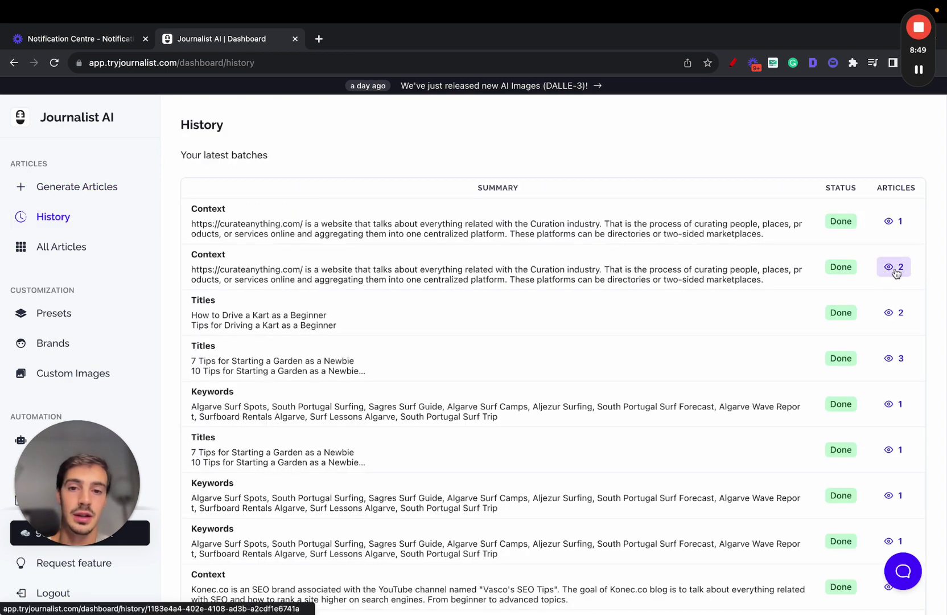
left_click(895, 267)
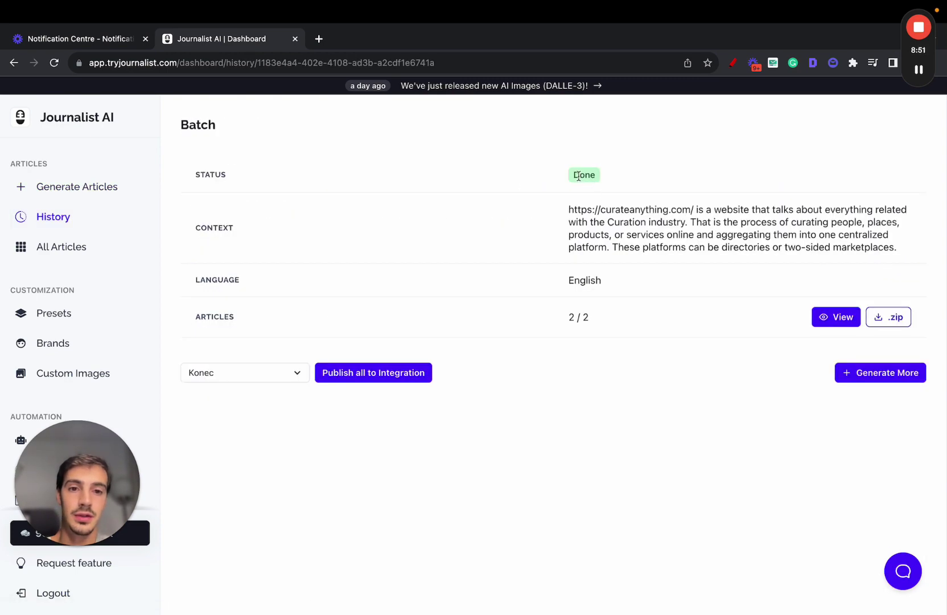
left_click(838, 320)
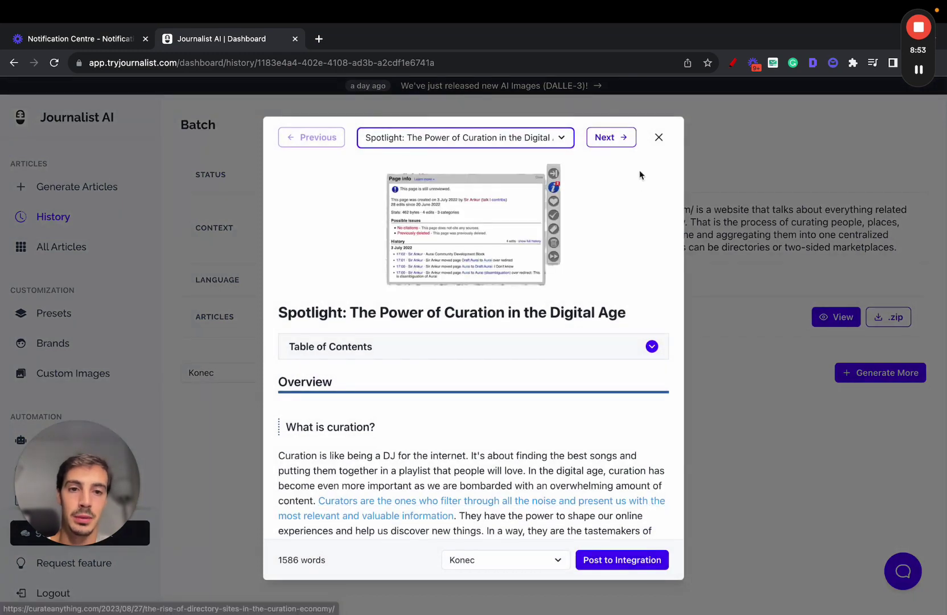
left_click(611, 138)
left_click(751, 435)
left_click_drag(555, 322, 599, 325)
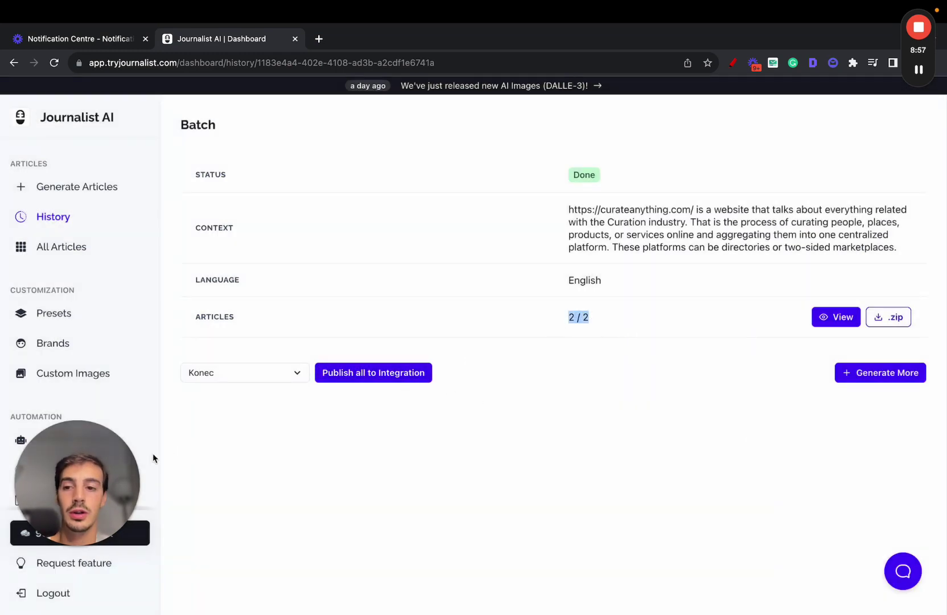
Visit Autoblogs, Integrations and New Integration, then return to the Autoblogs page.
left_click(78, 440)
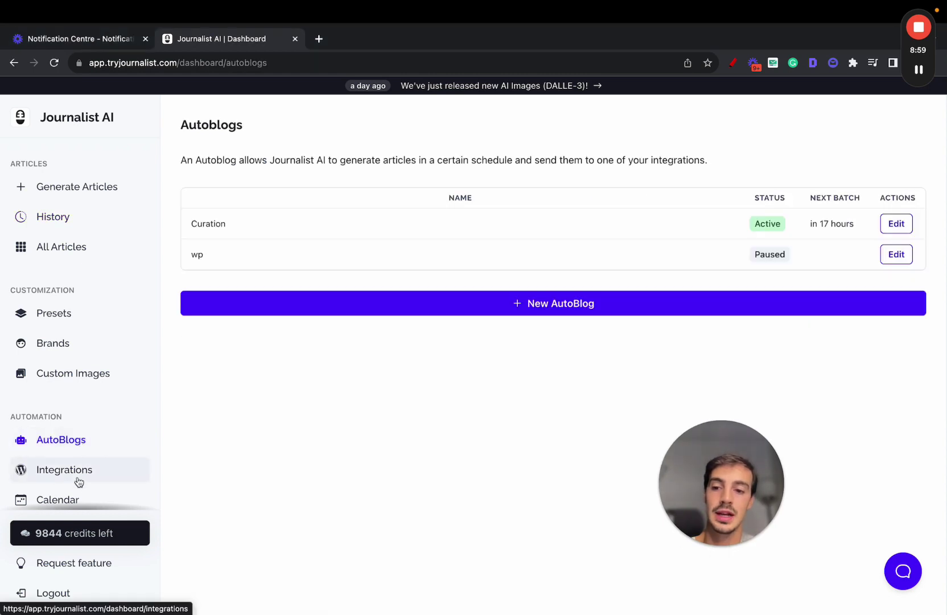
left_click(77, 477)
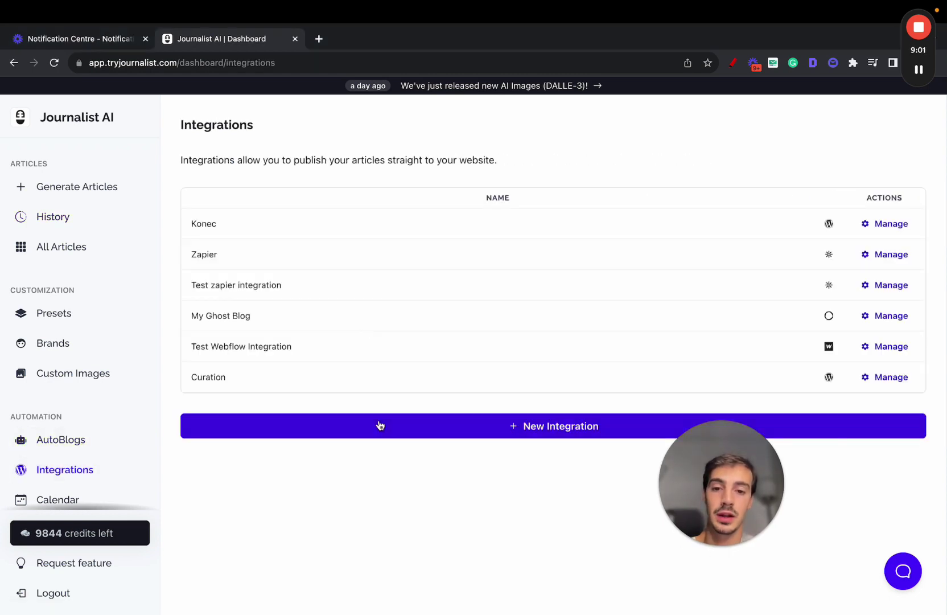
left_click(376, 425)
left_click(91, 446)
Annotate the logo and autoblog table with circles, an arrow and dots, then erase them.
left_click(732, 63)
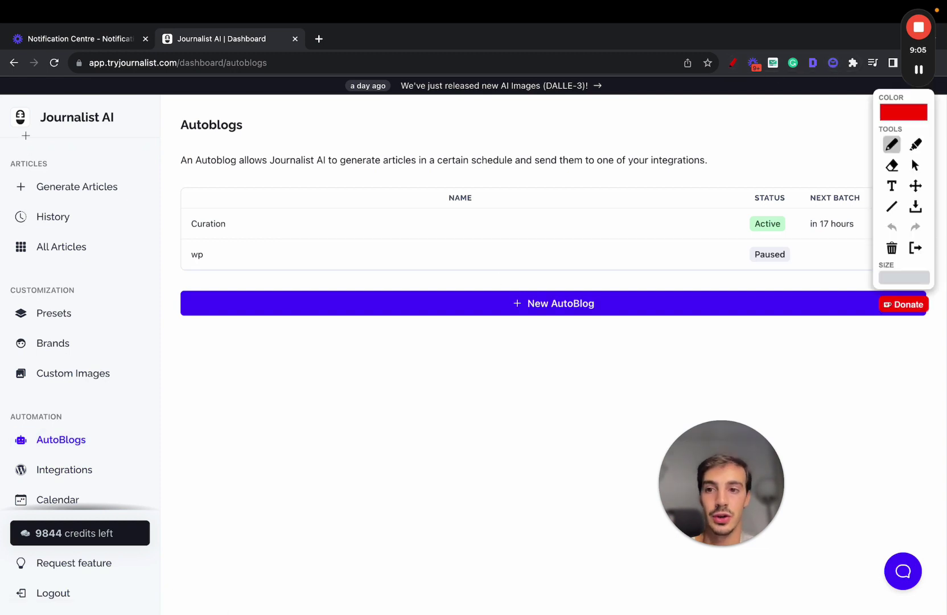
mouse_move(26, 134)
left_mouse_down()
mouse_move(73, 92)
mouse_move(17, 110)
left_mouse_up()
mouse_move(83, 135)
left_mouse_down()
mouse_move(215, 302)
mouse_move(263, 306)
left_mouse_up()
mouse_move(334, 207)
left_mouse_down()
mouse_move(334, 219)
mouse_move(554, 316)
mouse_move(364, 212)
left_mouse_up()
left_click(364, 269)
left_click(400, 269)
left_click(459, 268)
left_click(504, 269)
left_click(501, 301)
left_click(476, 301)
left_click(434, 301)
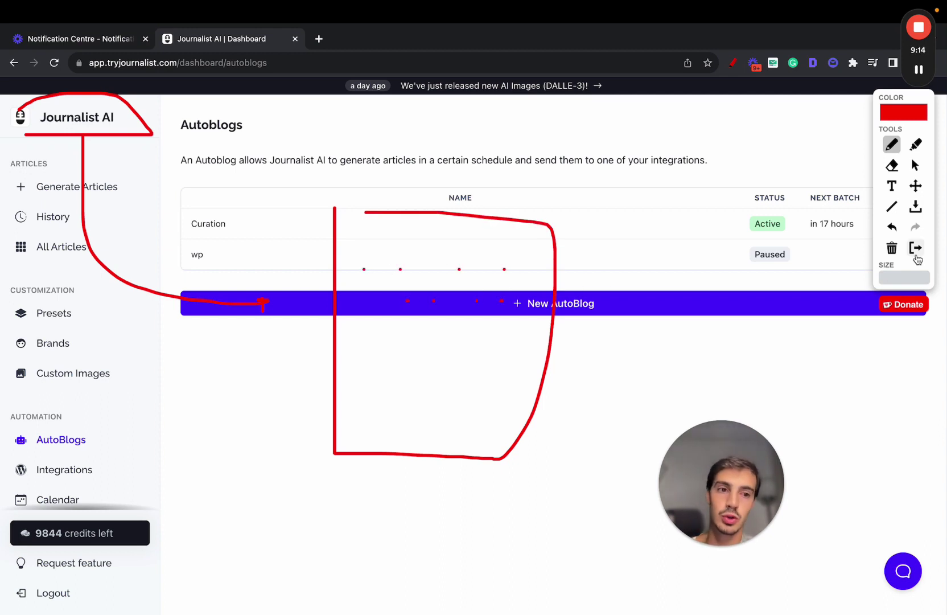
left_click(916, 248)
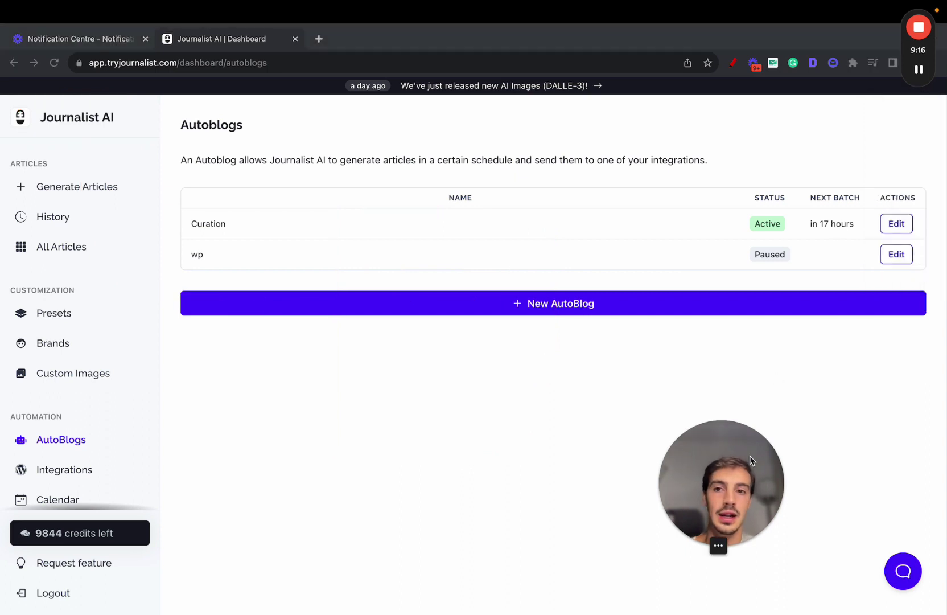
left_click_drag(750, 460, 531, 281)
left_click(119, 66)
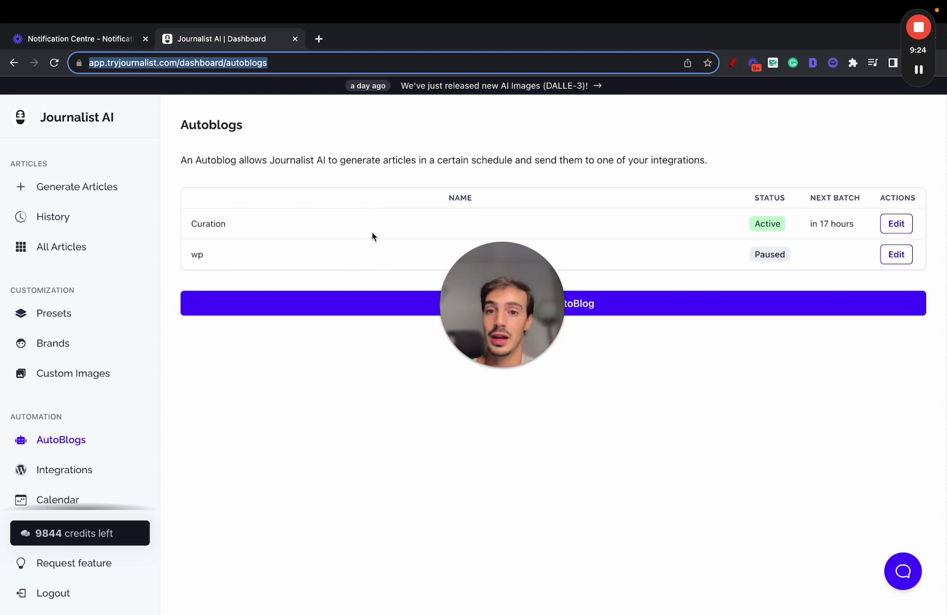
left_click(374, 272)
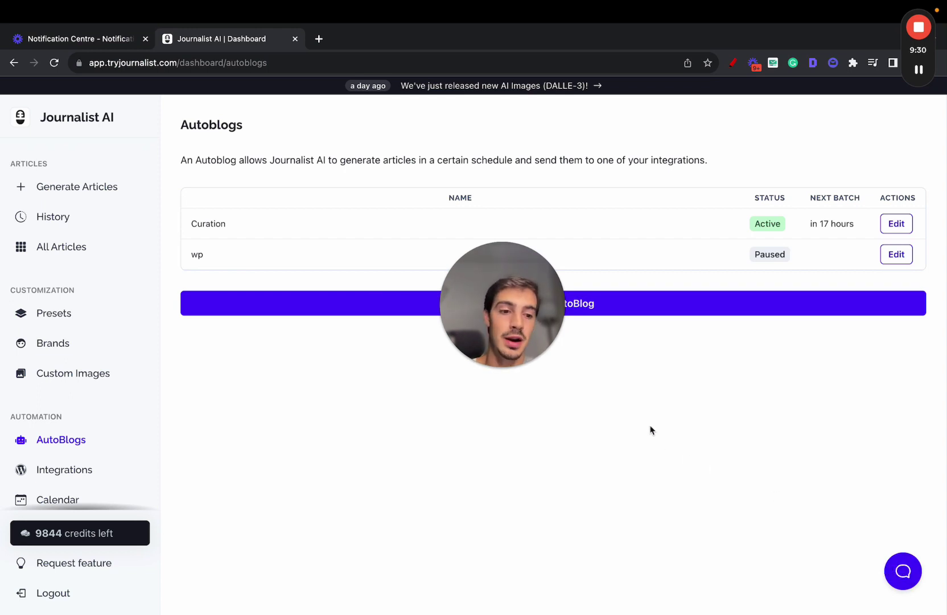
mouse_move(546, 343)
left_click_drag(529, 325, 520, 252)
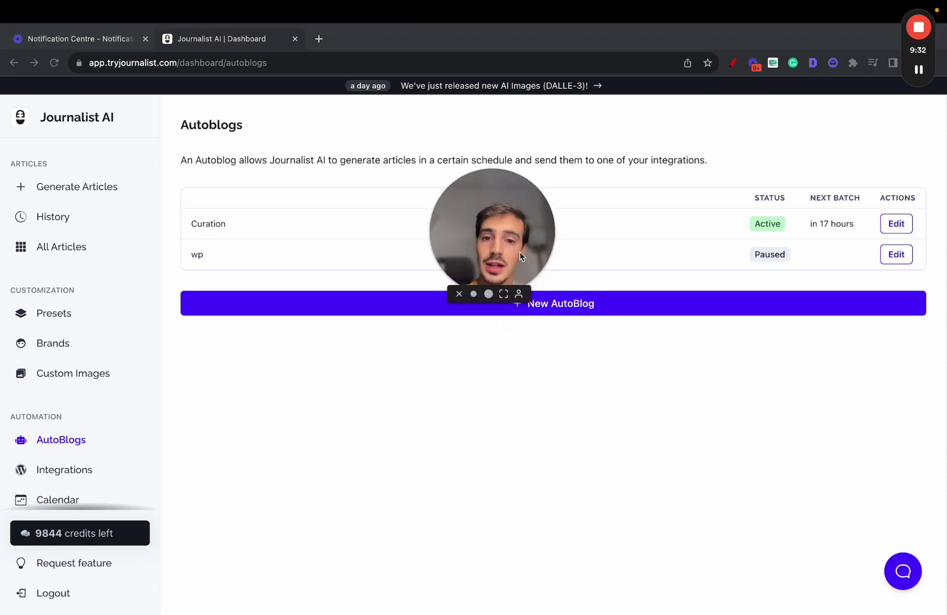